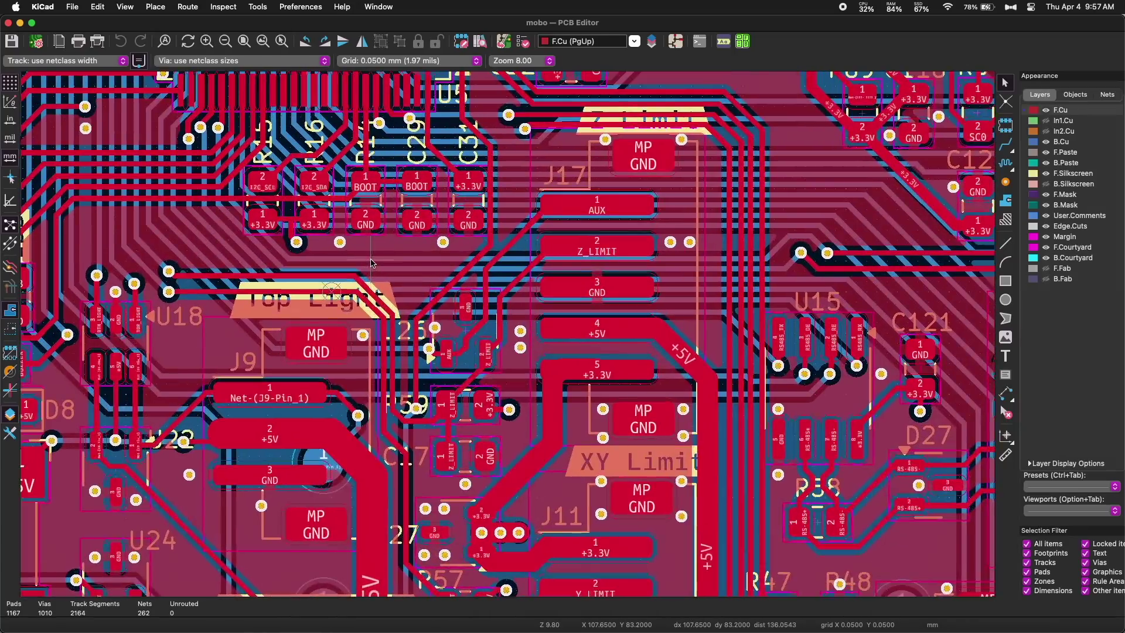
pyautogui.scroll(10, 371, 262)
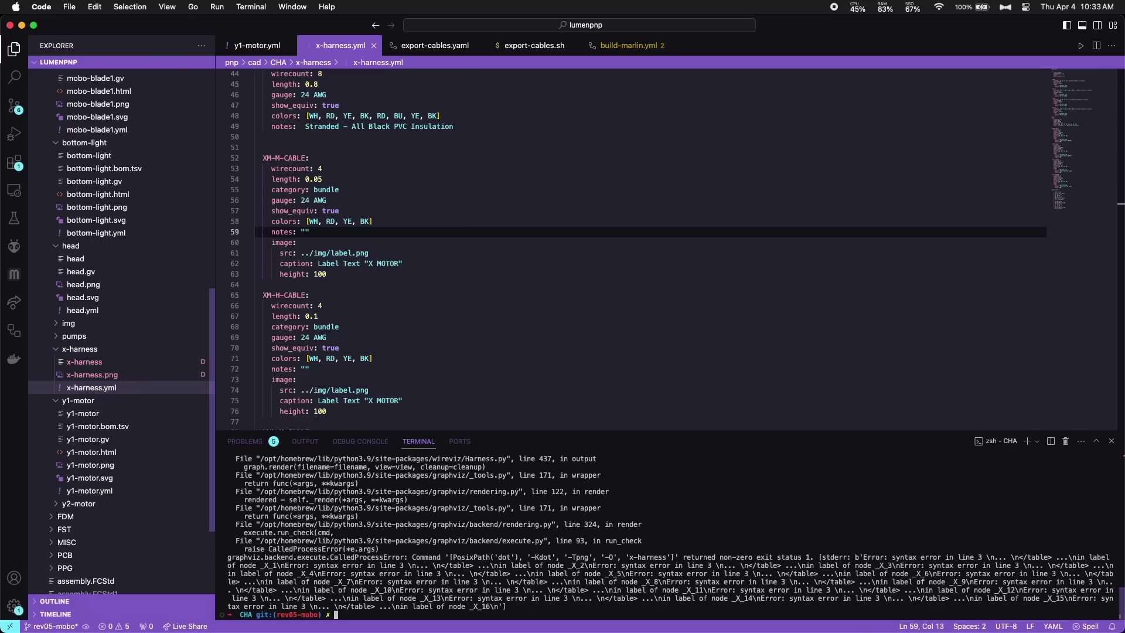
# - Open x-harness.png from the x-harness folder to preview the rendered wiring diagram
pyautogui.click(132, 376)
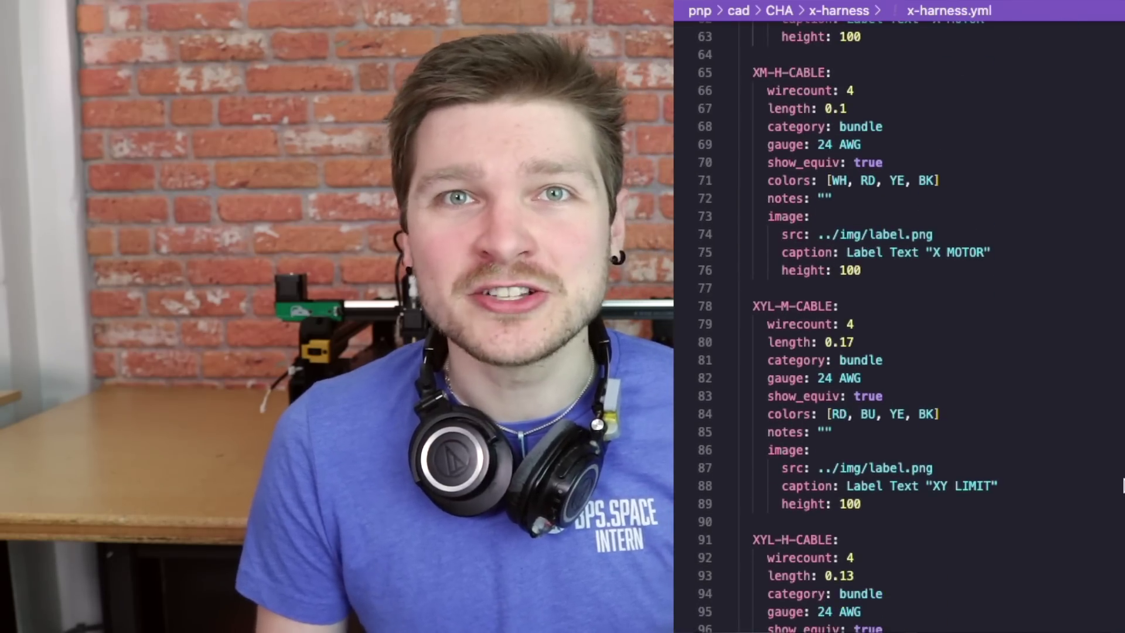
pyautogui.scroll(-3, 1123, 485)
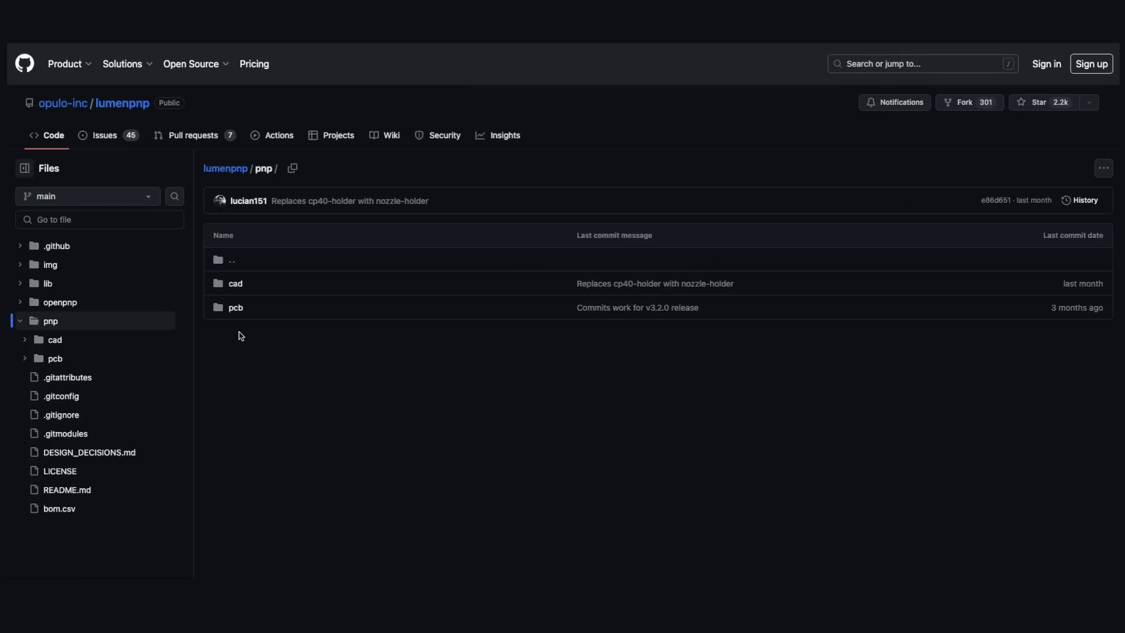
# - Browse into cad, then CHA, and open toolhead-motor.yml to view its harness code
pyautogui.click(237, 285)
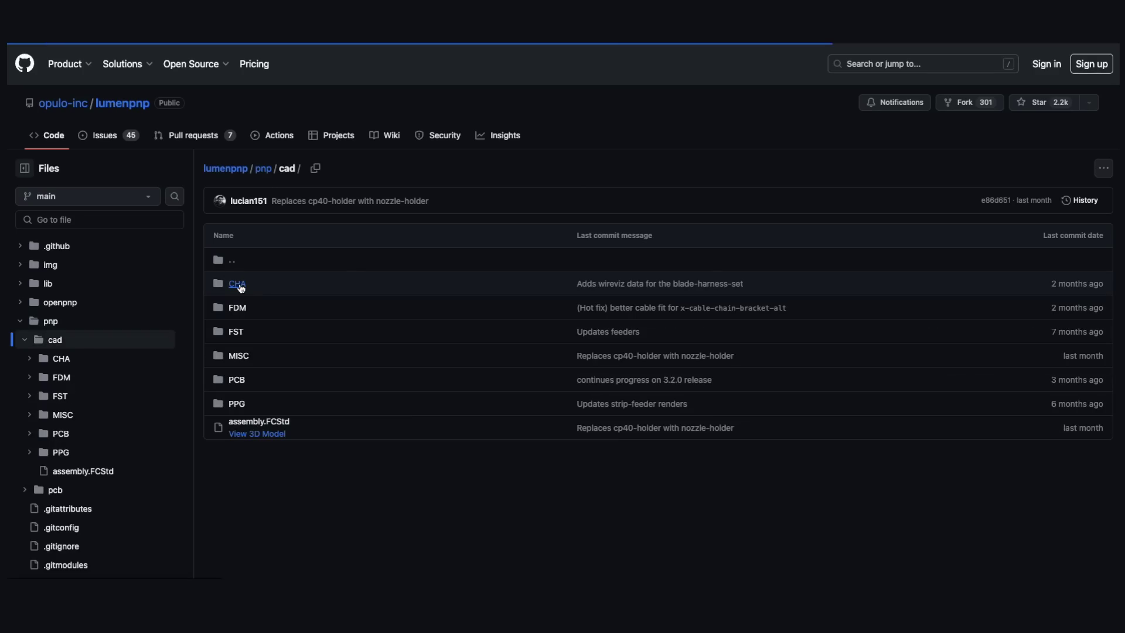
pyautogui.click(237, 287)
pyautogui.scroll(-2, 441, 419)
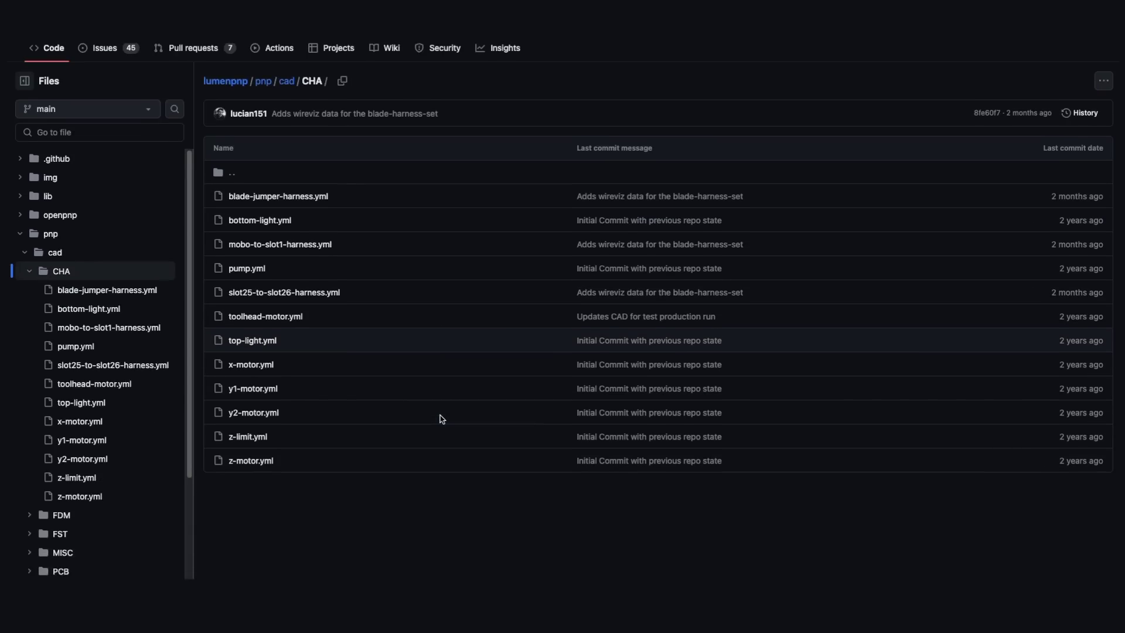
pyautogui.click(266, 316)
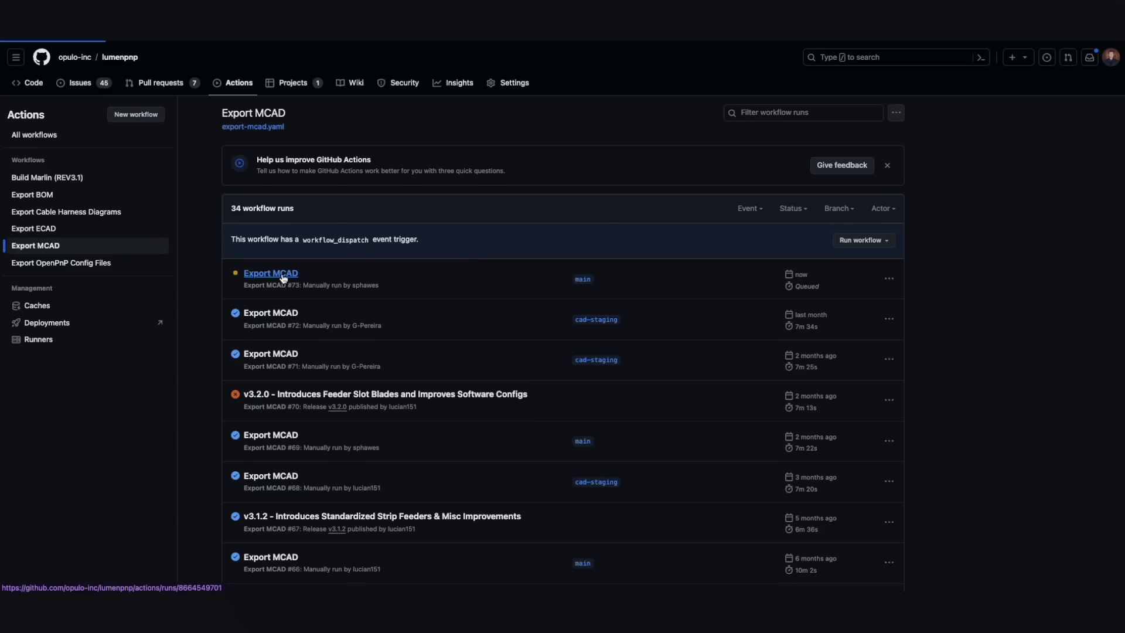
# - Open the queued Export MCAD run #73 to follow its job log
pyautogui.click(266, 287)
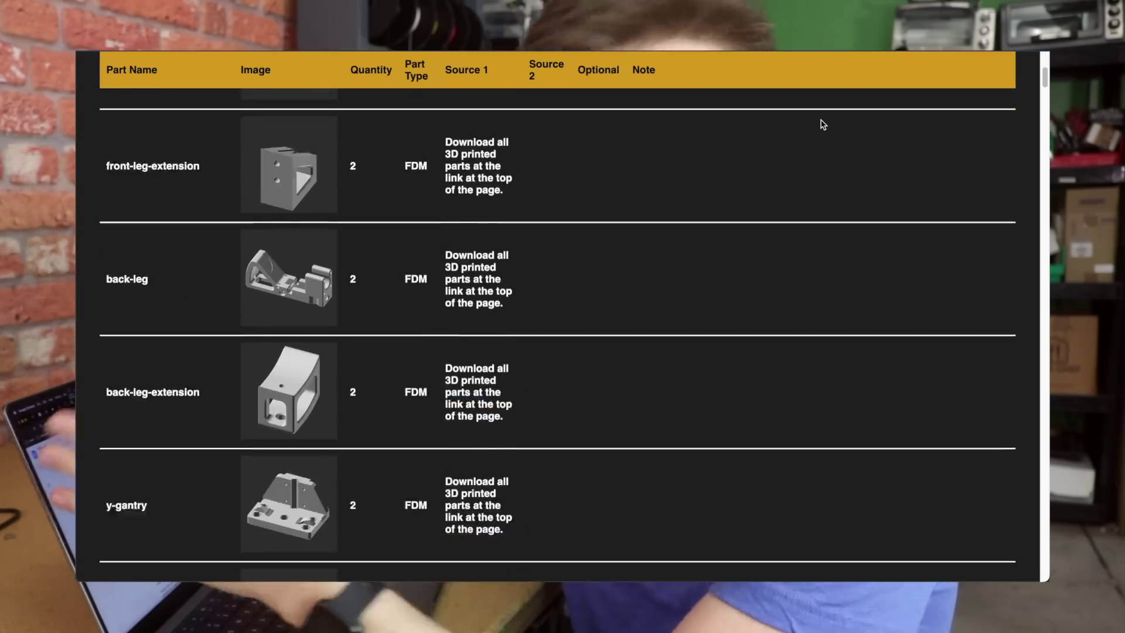
# - Scroll the BOM table and follow the McMaster-Carr link for the M2.5x8mm socket head screws
pyautogui.scroll(-20, 823, 125)
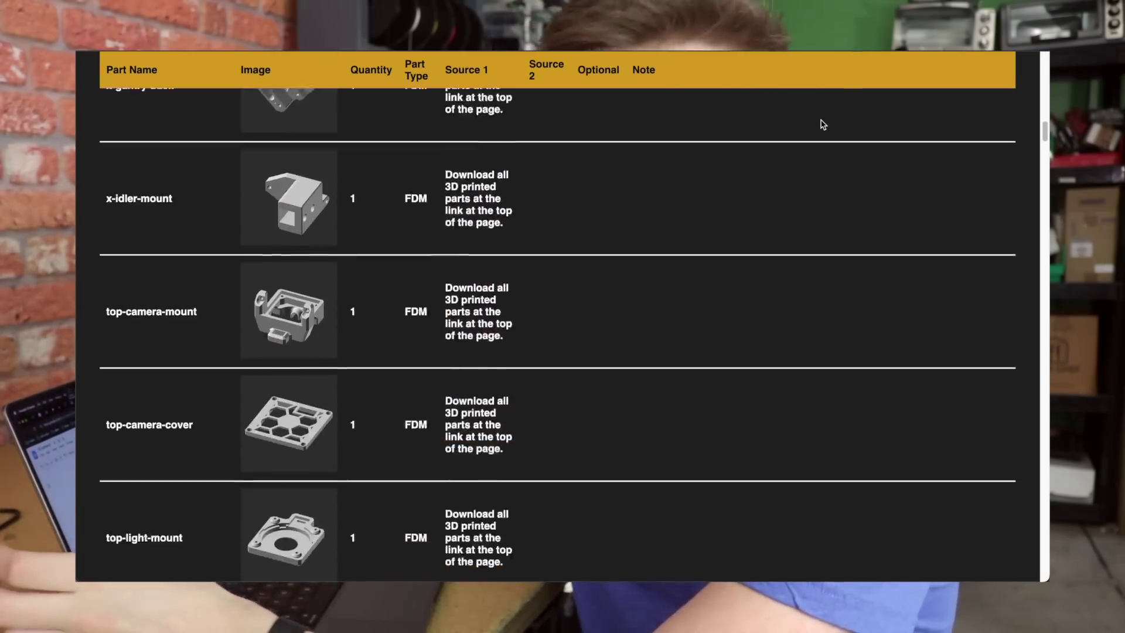
pyautogui.scroll(-15, 823, 124)
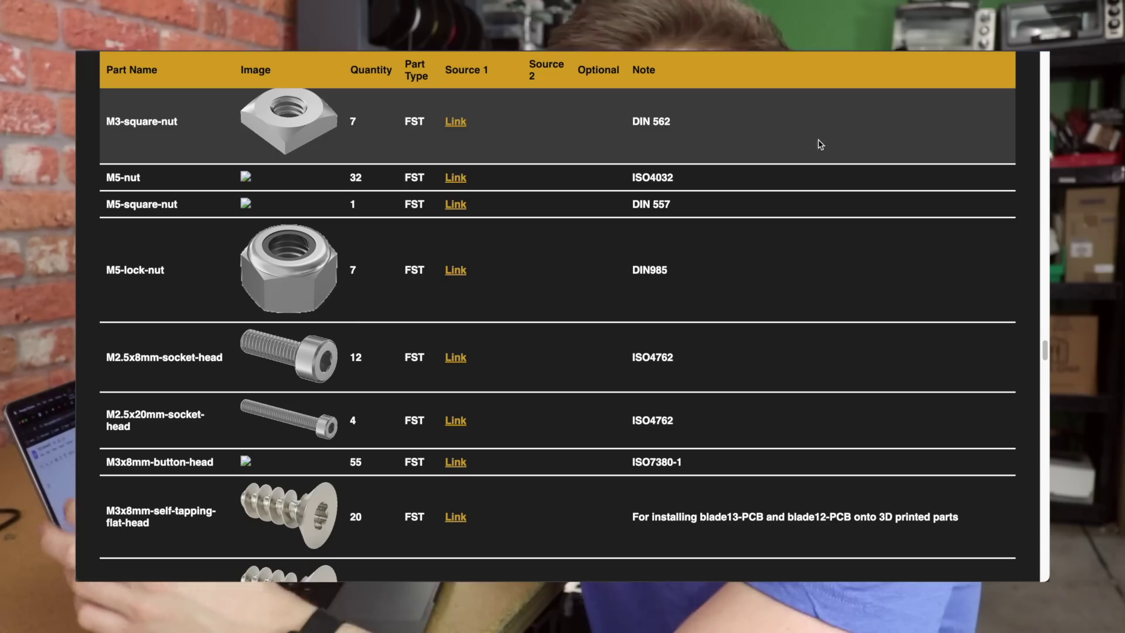
pyautogui.click(456, 357)
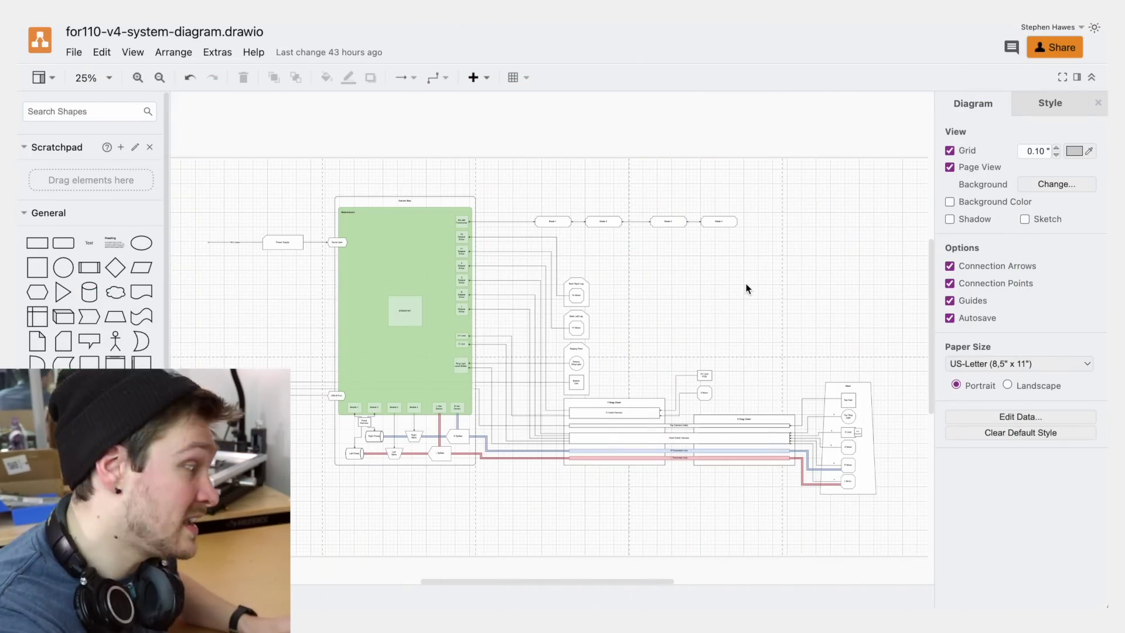
# - Hide the draw.io editor panels and zoom the canvas into the pump, valve and splitter area
pyautogui.hotkey('ctrl', 'shift', 'f')
pyautogui.keyDown('ctrl'); pyautogui.scroll(5, 799, 351); pyautogui.keyUp('ctrl')
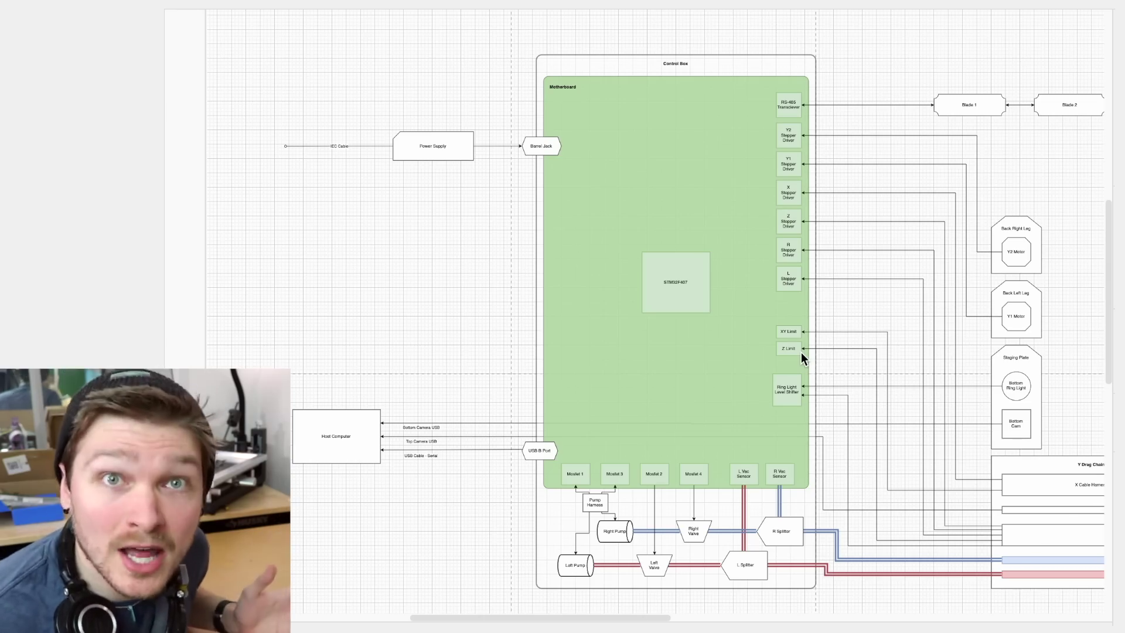
pyautogui.moveTo(800, 353); pyautogui.dragTo(645, 338, button='right')
pyautogui.keyDown('ctrl'); pyautogui.scroll(2, 646, 337); pyautogui.keyUp('ctrl')
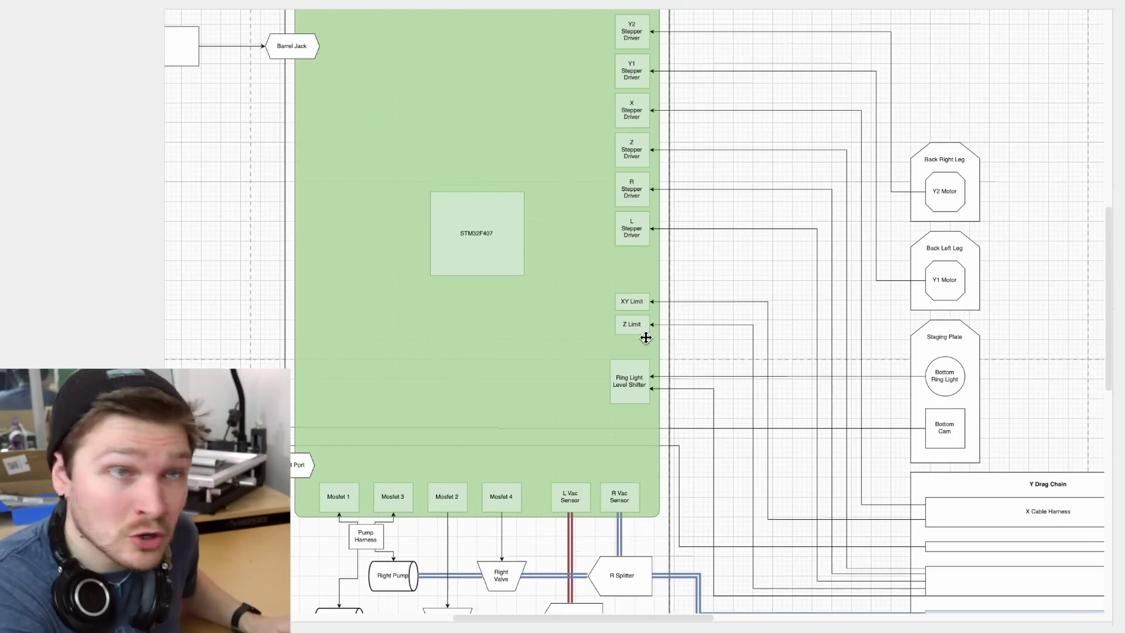
pyautogui.keyDown('ctrl'); pyautogui.scroll(2, 470, 314); pyautogui.keyUp('ctrl')
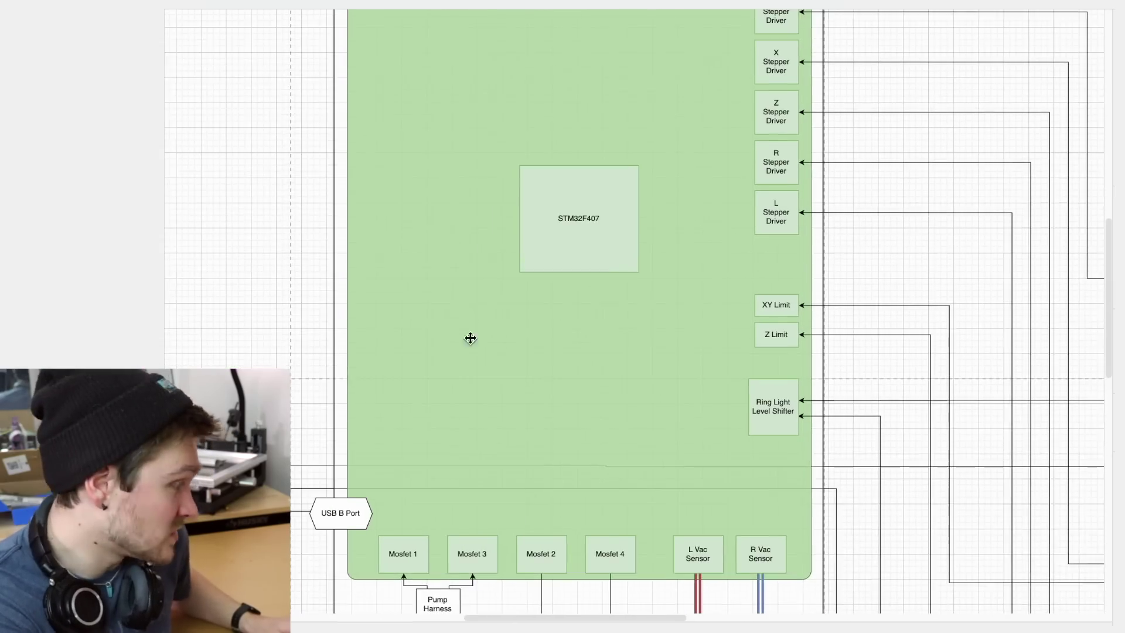
pyautogui.scroll(-8, 473, 357)
pyautogui.keyDown('ctrl'); pyautogui.scroll(2, 370, 412); pyautogui.keyUp('ctrl')
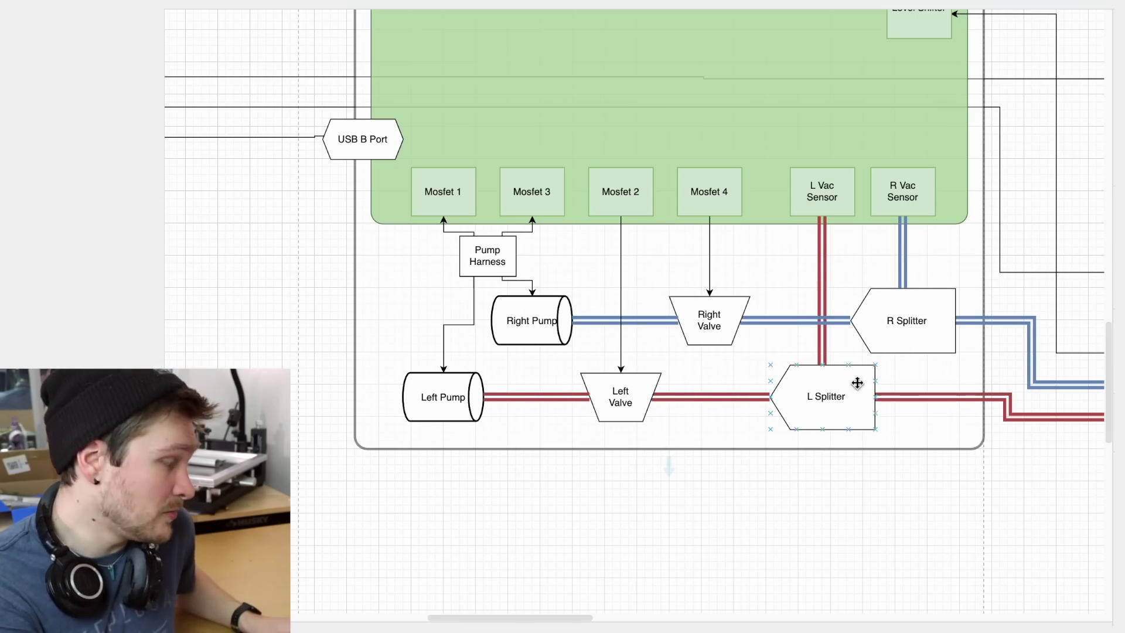
pyautogui.keyDown('ctrl'); pyautogui.scroll(2, 838, 432); pyautogui.keyUp('ctrl')
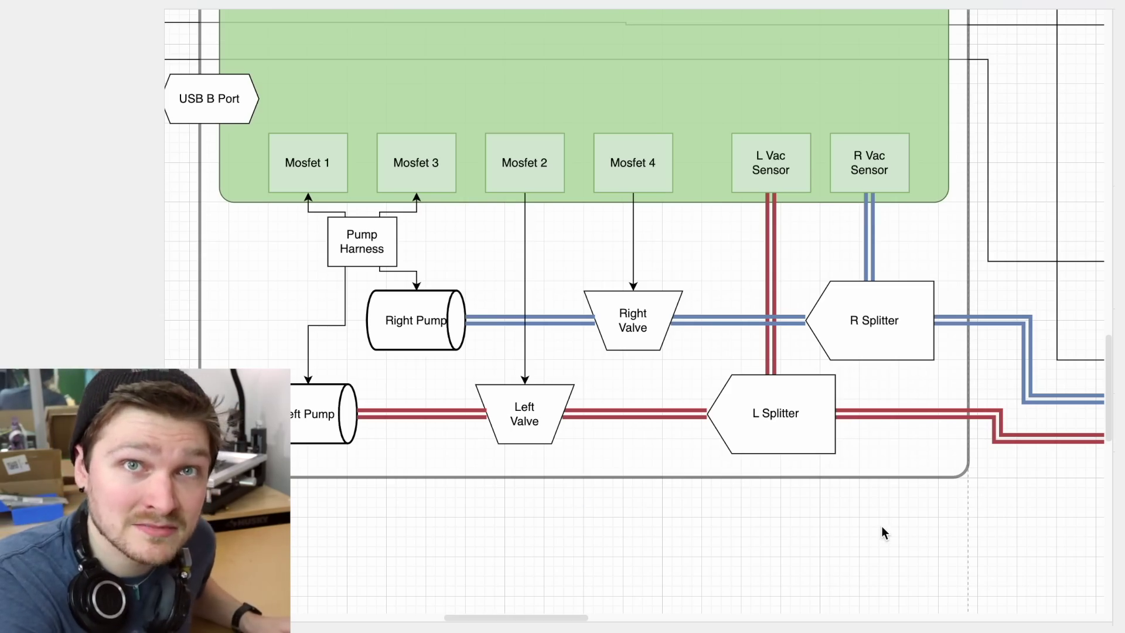
# - Point out the Control Box container, Pump Harness block and Right Pump shape, then deselect
pyautogui.click(515, 254)
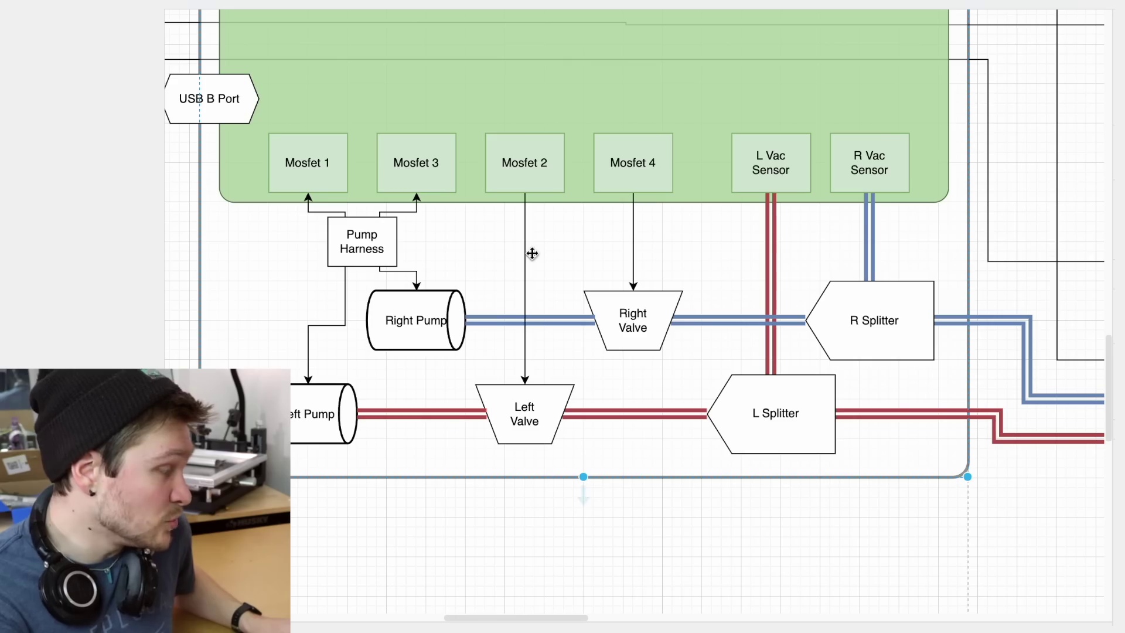
pyautogui.click(355, 240)
pyautogui.click(391, 327)
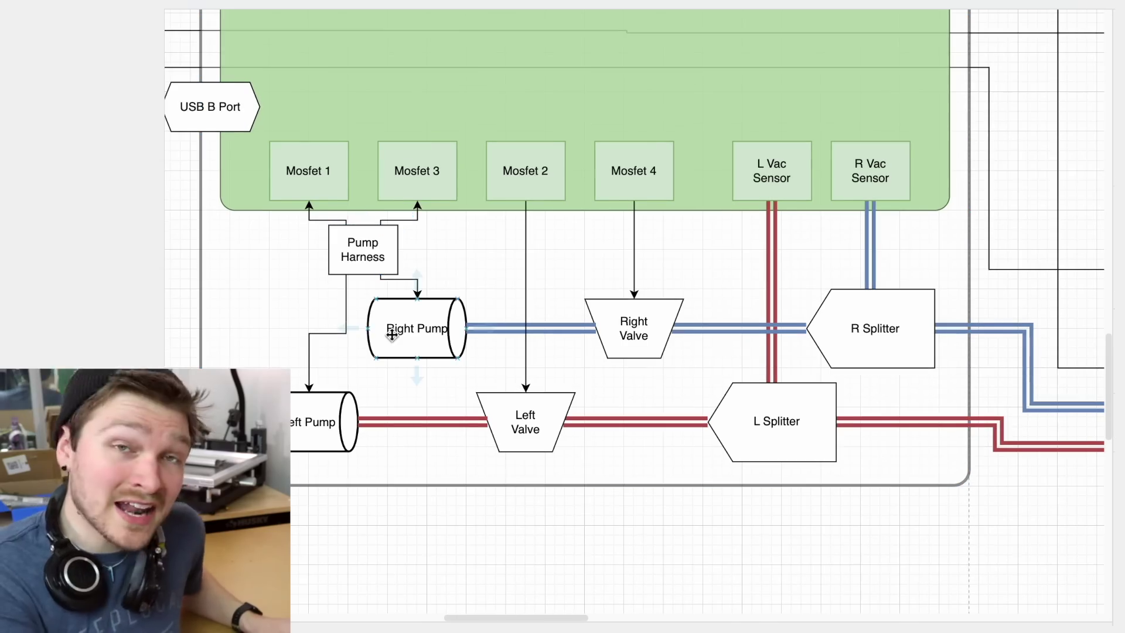
pyautogui.press('Escape')
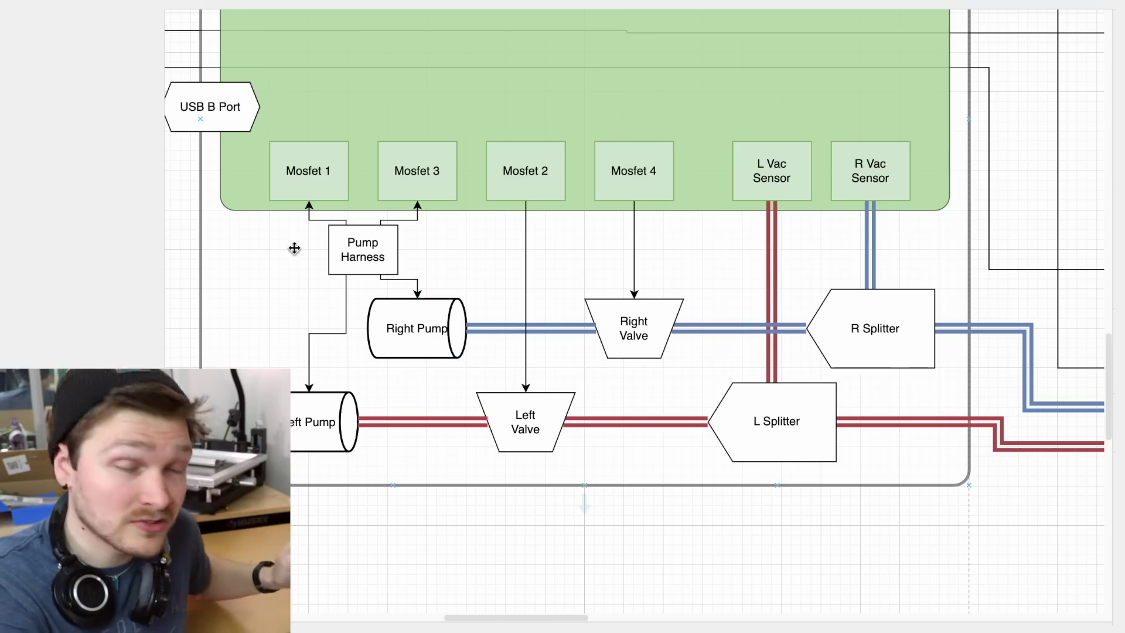
pyautogui.keyDown('ctrl'); pyautogui.scroll(-3, 402, 322); pyautogui.keyUp('ctrl')
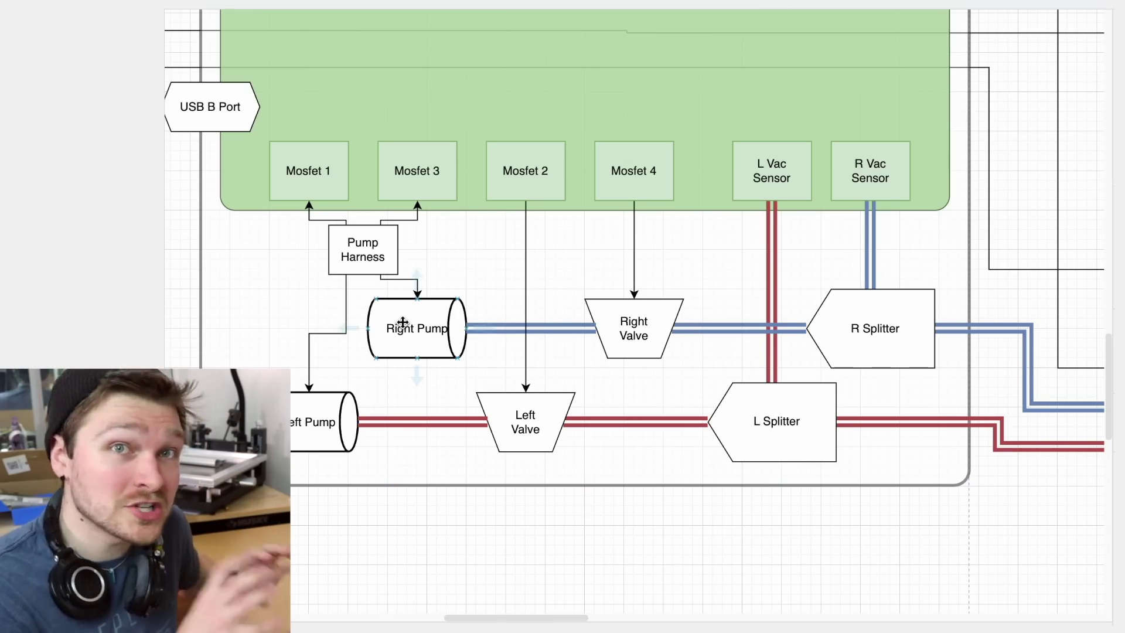
# - Scroll past the stepper drivers and limit blocks and select the Ring Light Level Shifter block
pyautogui.keyDown('ctrl'); pyautogui.scroll(-4, 403, 322); pyautogui.keyUp('ctrl')
pyautogui.hscroll(3, 912, 255)
pyautogui.scroll(2, 912, 256)
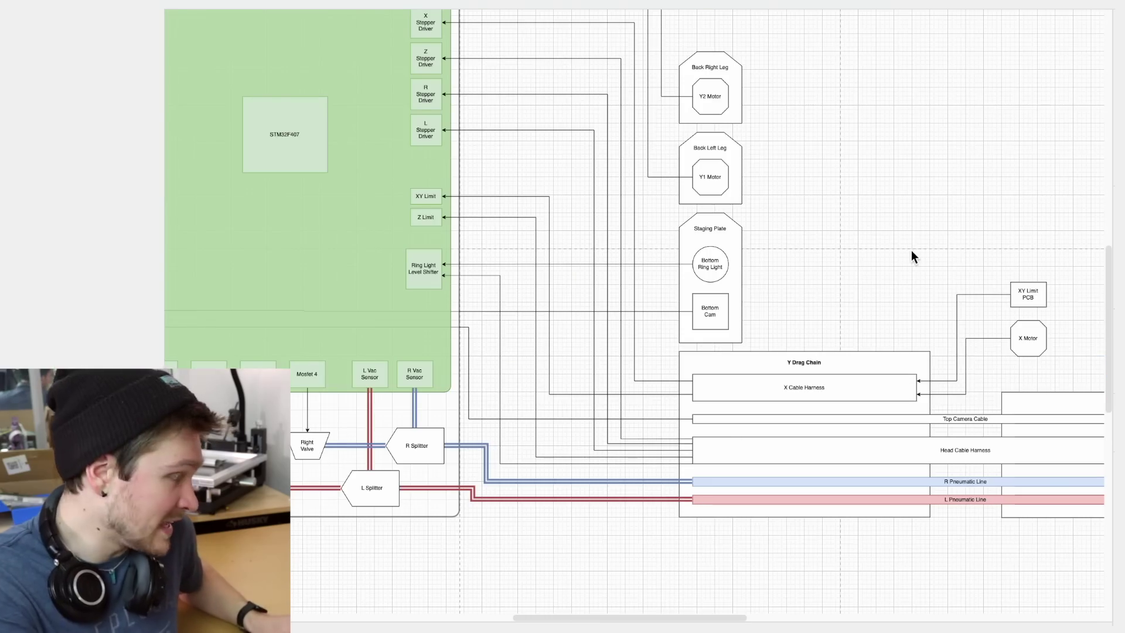
pyautogui.scroll(4, 933, 181)
pyautogui.keyDown('ctrl'); pyautogui.scroll(6, 454, 230); pyautogui.keyUp('ctrl')
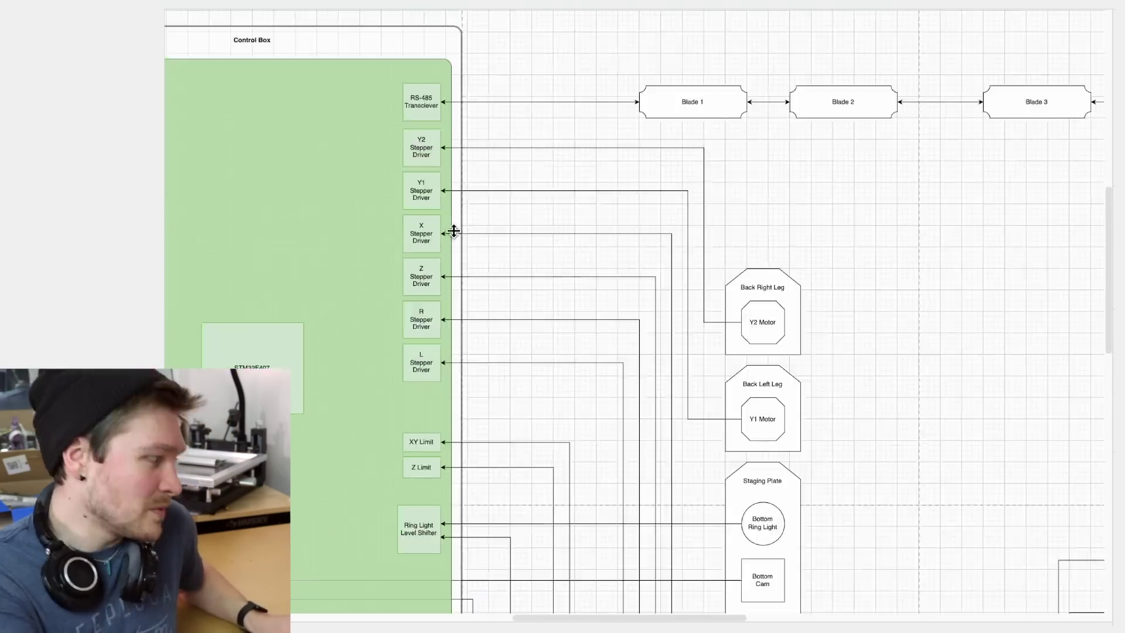
pyautogui.scroll(5, 454, 231)
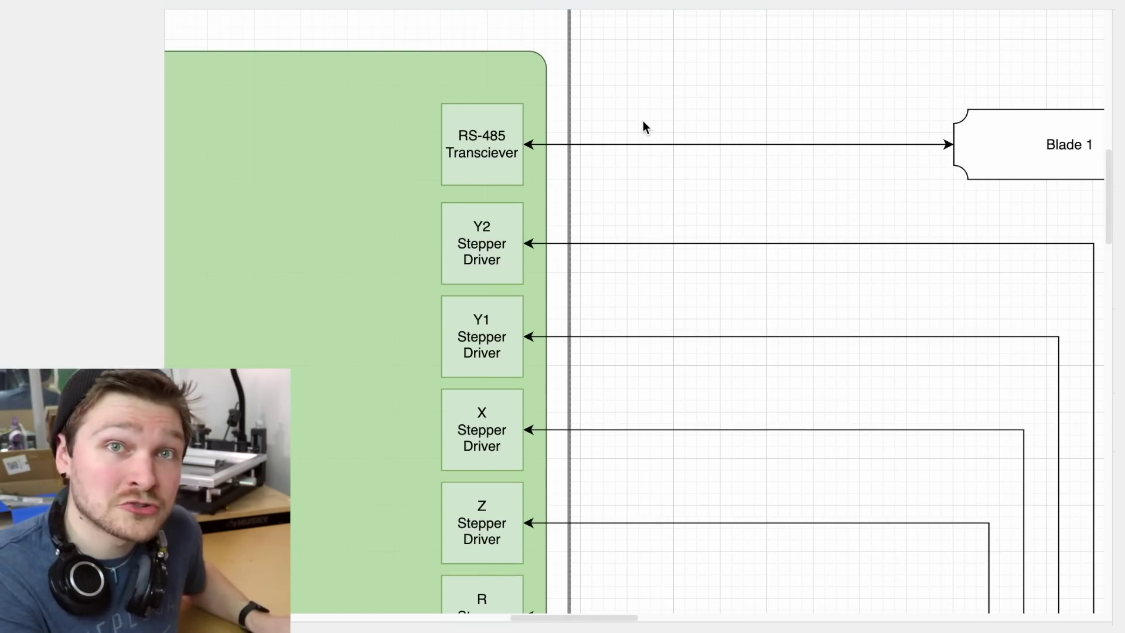
pyautogui.scroll(-10, 701, 157)
pyautogui.hscroll(-1, 708, 304)
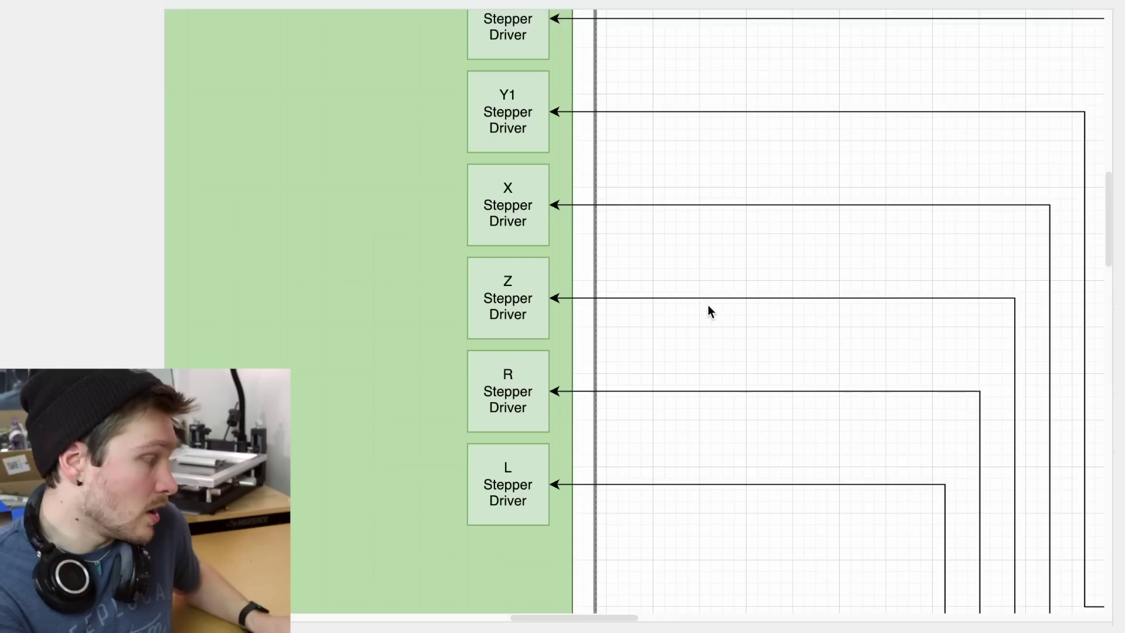
pyautogui.scroll(-5, 708, 311)
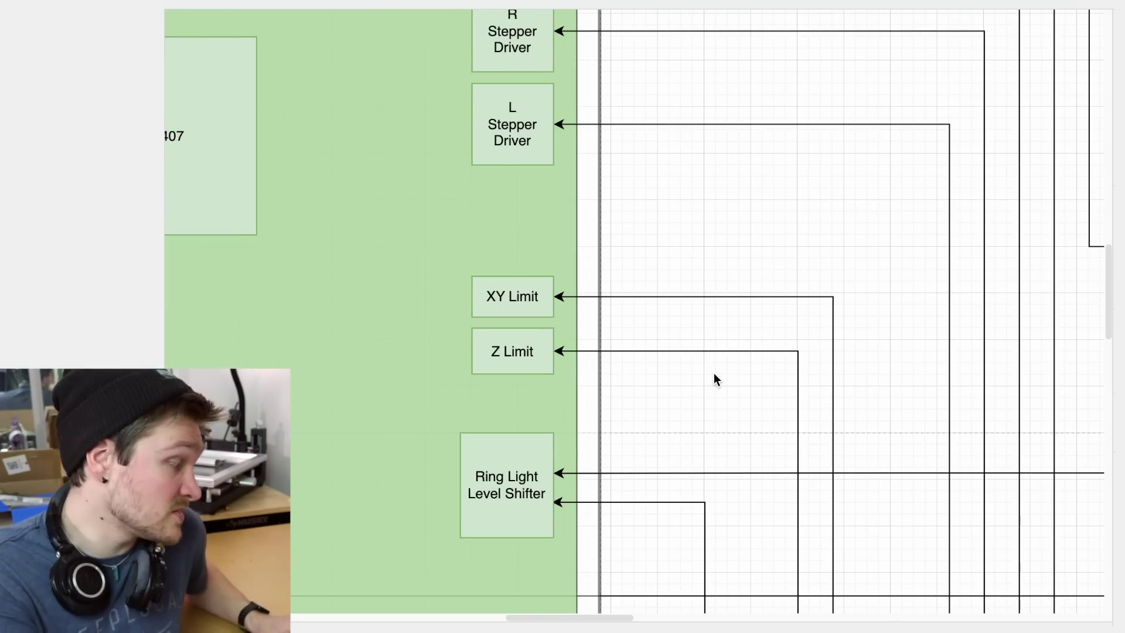
pyautogui.scroll(-7, 714, 373)
pyautogui.click(548, 251)
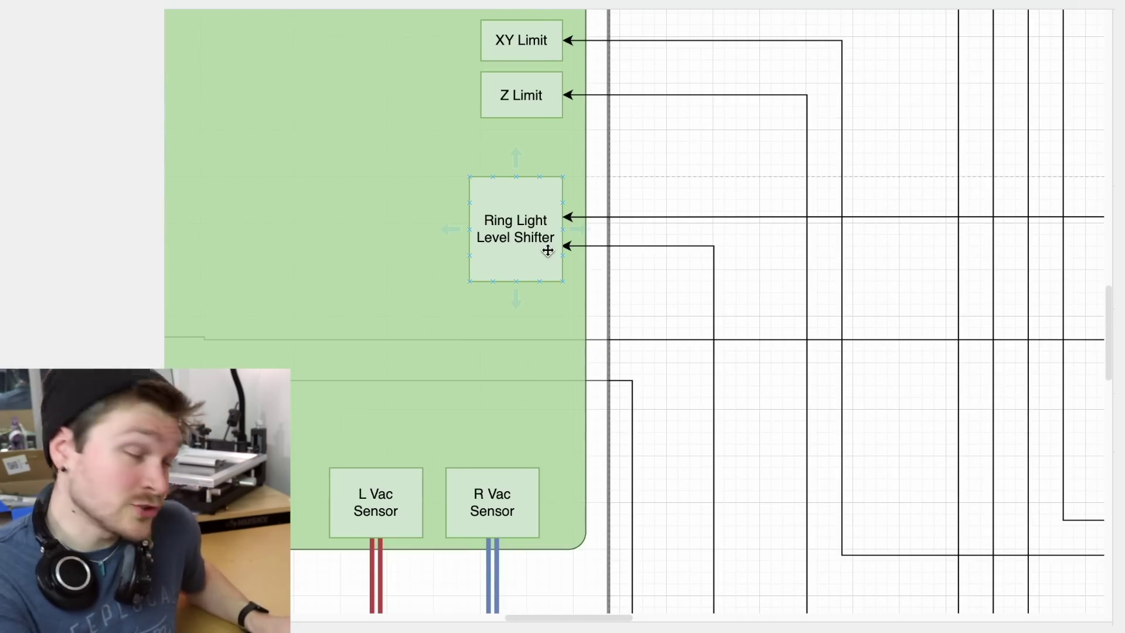
# - Select the Y Drag Chain group, Head Cable Harness and Top Camera Cable, then pan to the Head group
pyautogui.keyDown('ctrl'); pyautogui.scroll(-2, 545, 251); pyautogui.keyUp('ctrl')
pyautogui.scroll(-10, 545, 251)
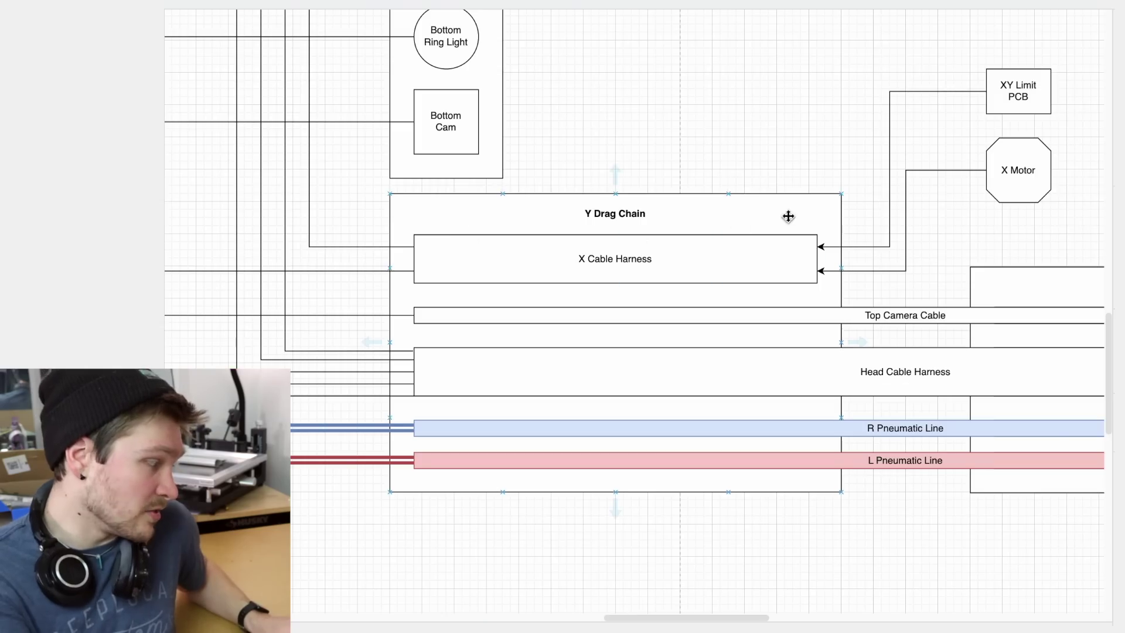
pyautogui.click(645, 215)
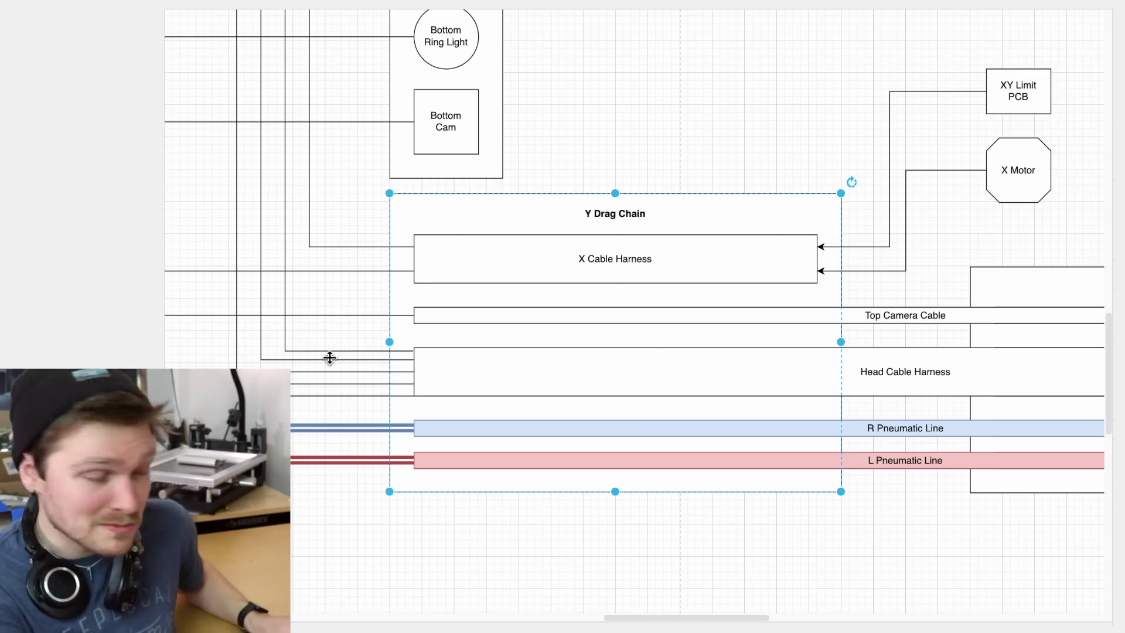
pyautogui.hscroll(10, 698, 392)
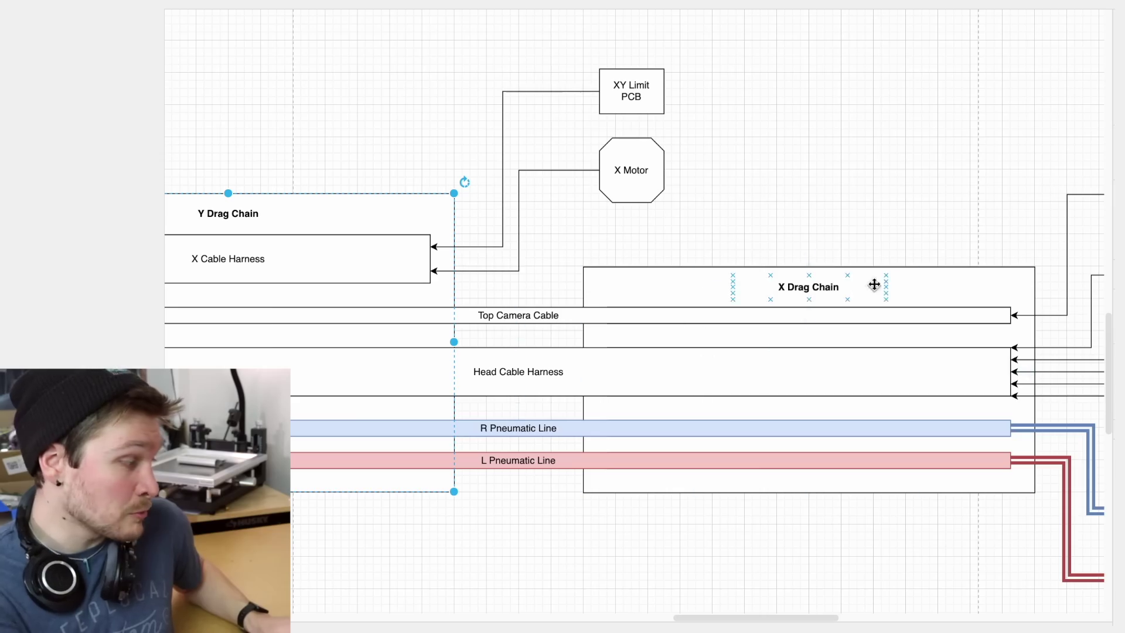
pyautogui.click(543, 358)
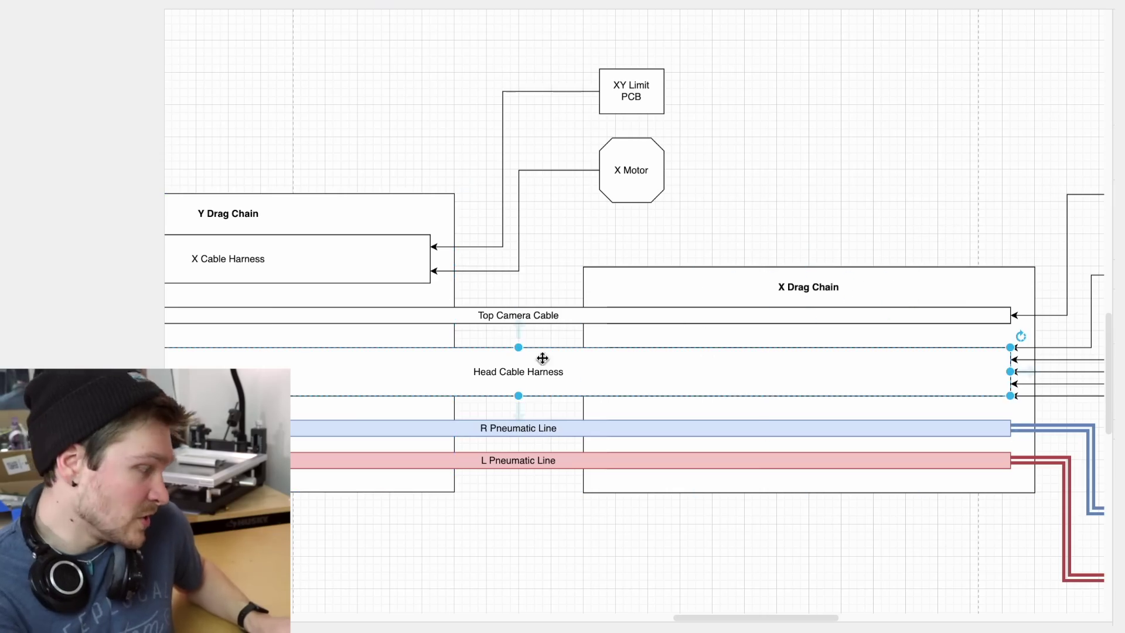
pyautogui.click(555, 315)
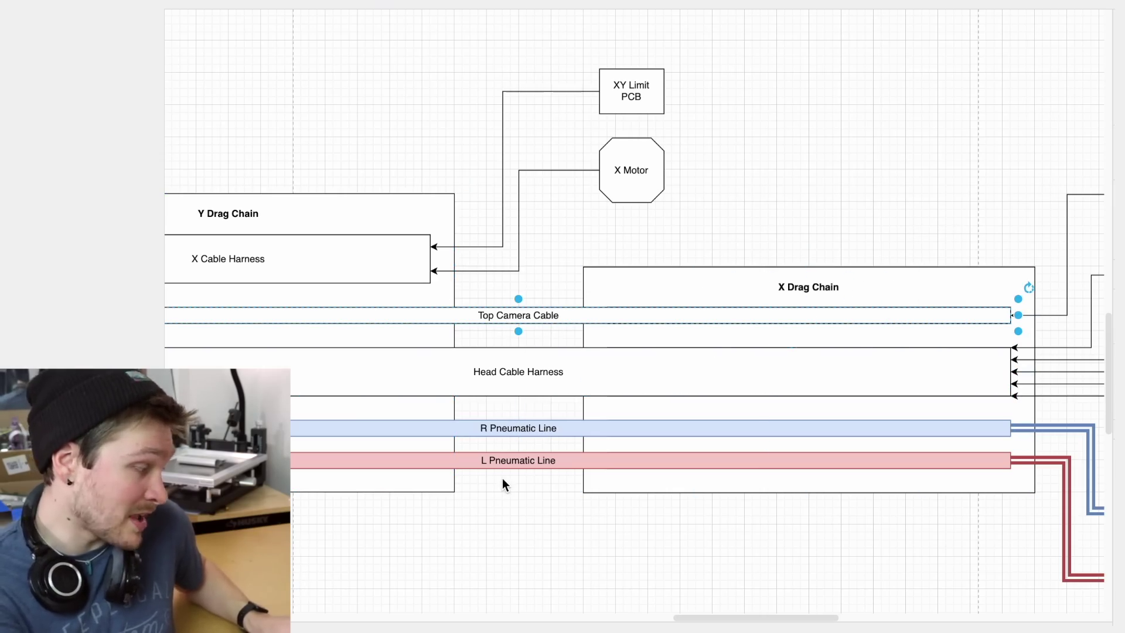
pyautogui.hscroll(14, 502, 478)
pyautogui.scroll(-2, 502, 478)
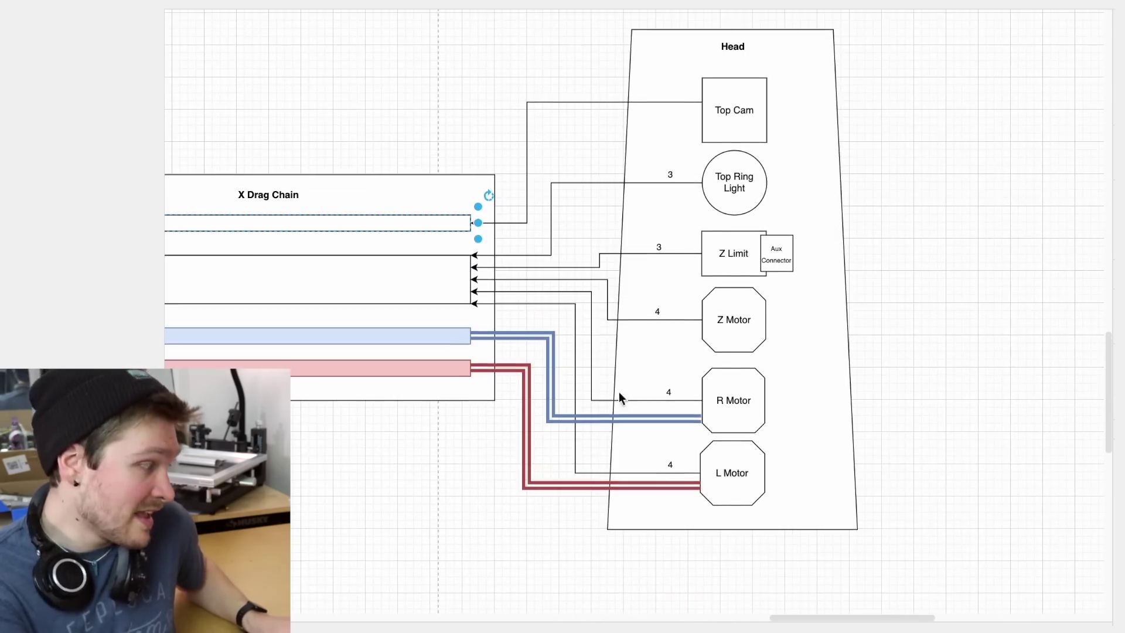
pyautogui.moveTo(702, 492)
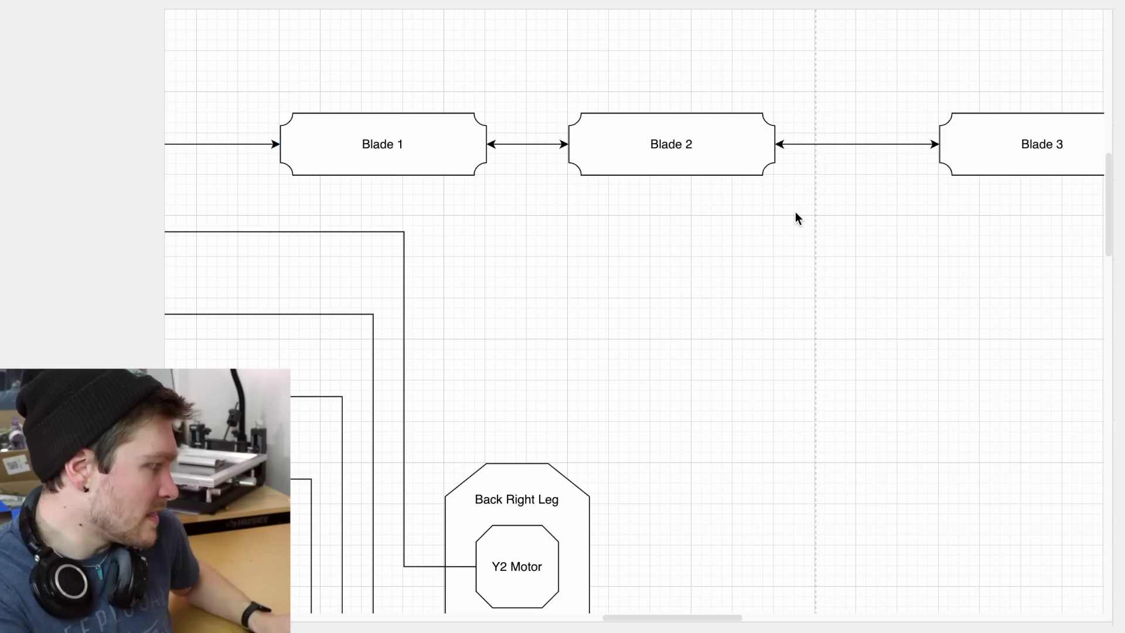
# - Pan across the Blade row and the Host Computer connections
pyautogui.hscroll(5, 796, 217)
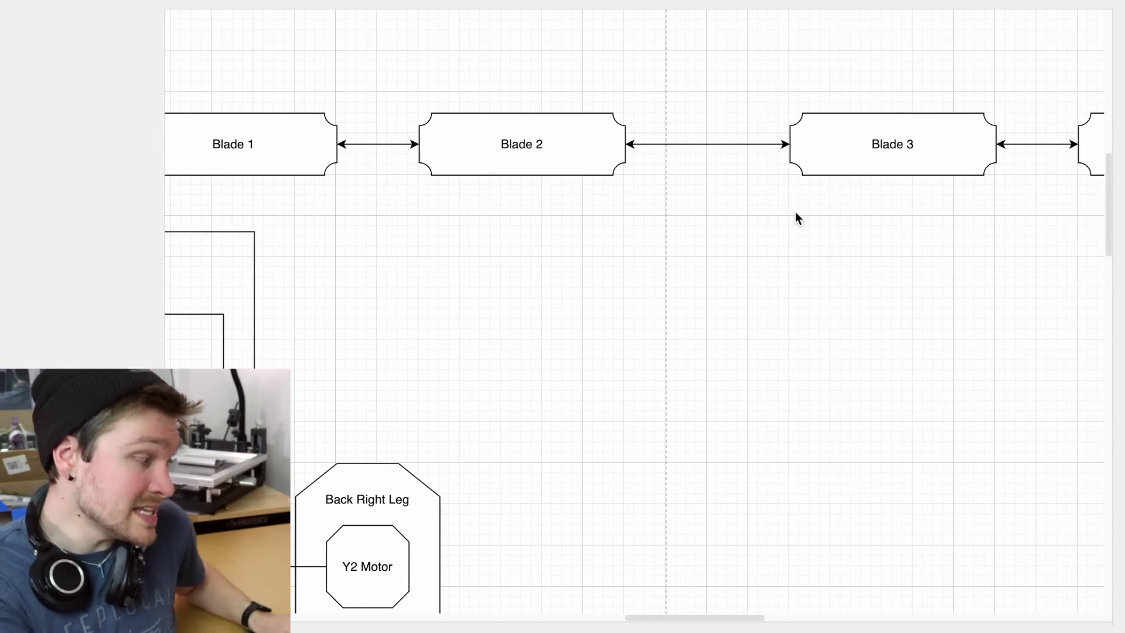
pyautogui.hscroll(3, 796, 212)
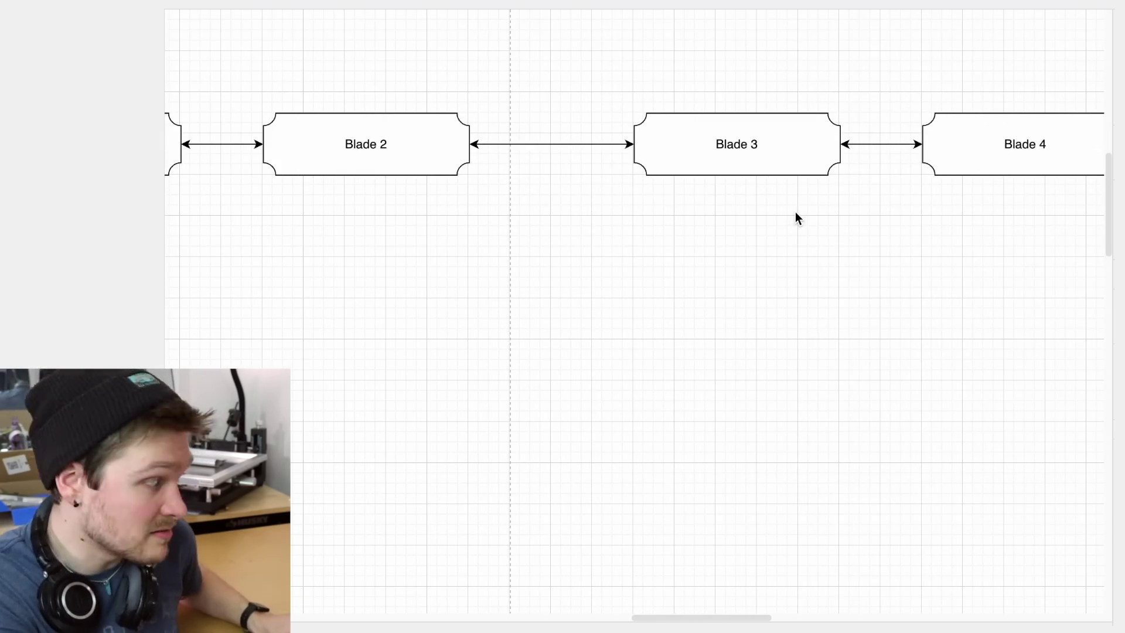
pyautogui.hscroll(-10, 795, 216)
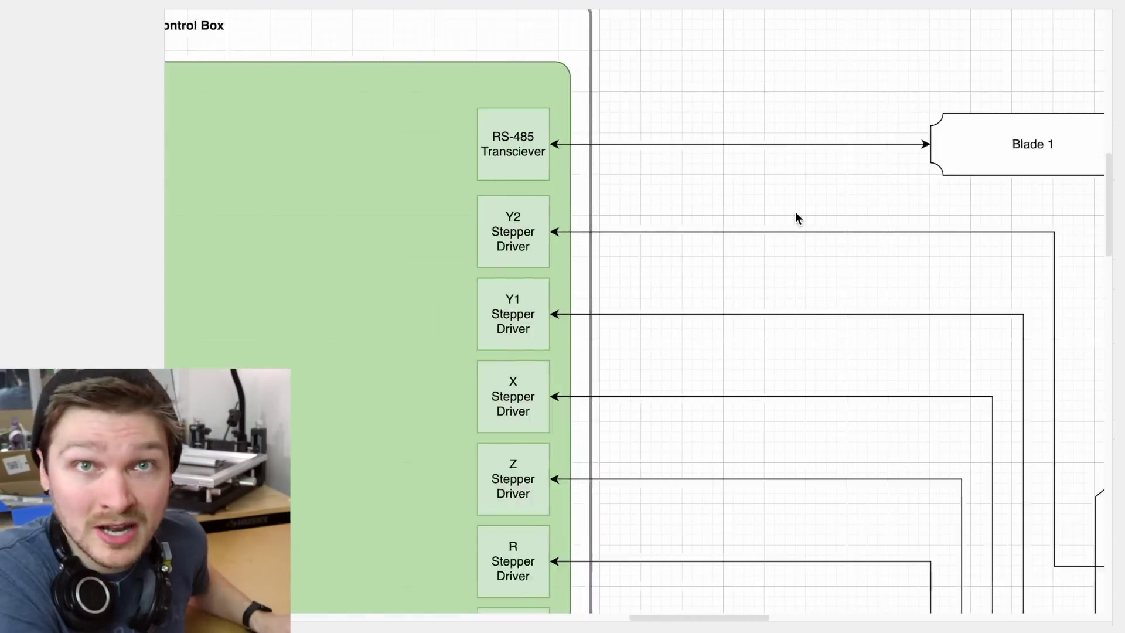
pyautogui.scroll(-10, 796, 215)
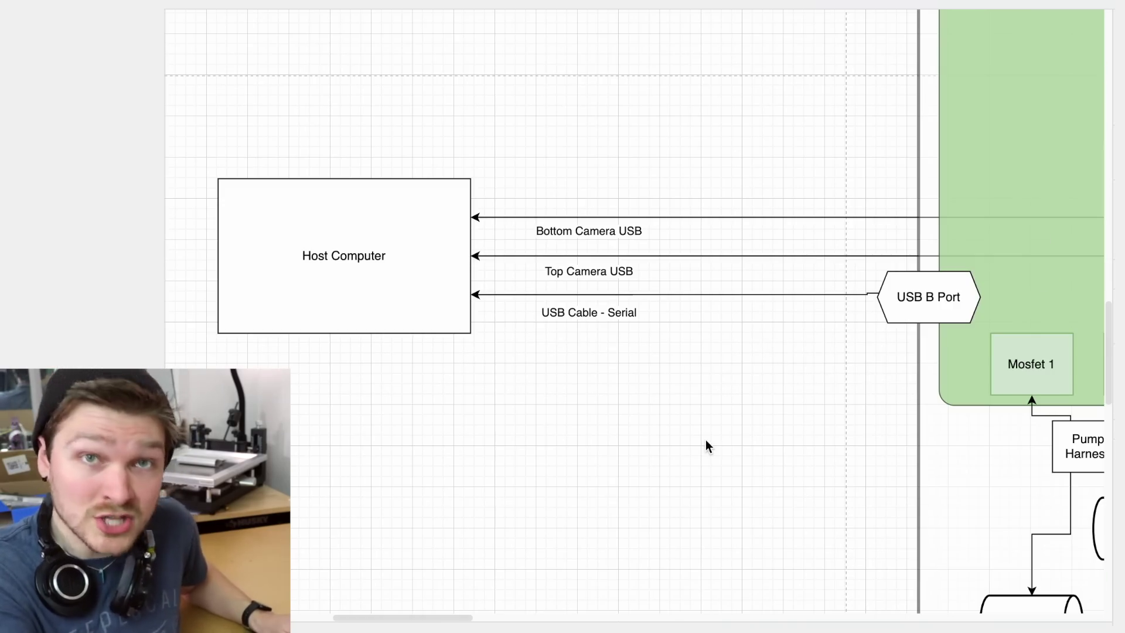
# - Fit the whole diagram on screen, clear the selection, and zoom back toward the drag chains
pyautogui.hotkey('ctrl', 'shift', 'h')
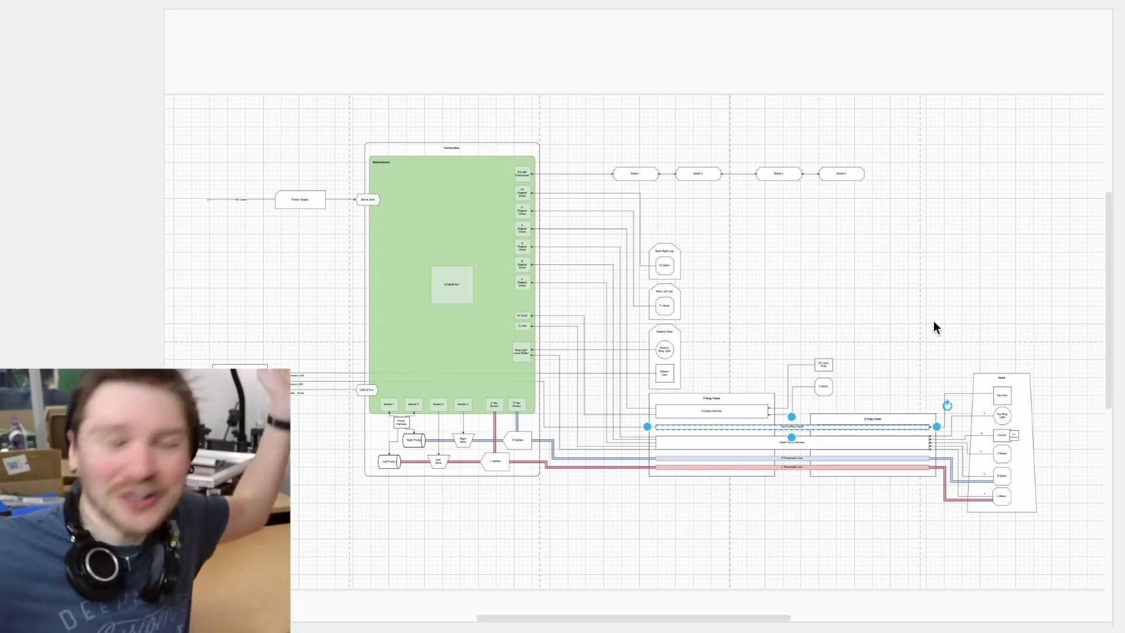
pyautogui.click(809, 346)
pyautogui.keyDown('ctrl'); pyautogui.scroll(6, 833, 344); pyautogui.keyUp('ctrl')
# - Restore the Top Camera Cable box selection with Ctrl+Z
pyautogui.hotkey('ctrl', 'z')
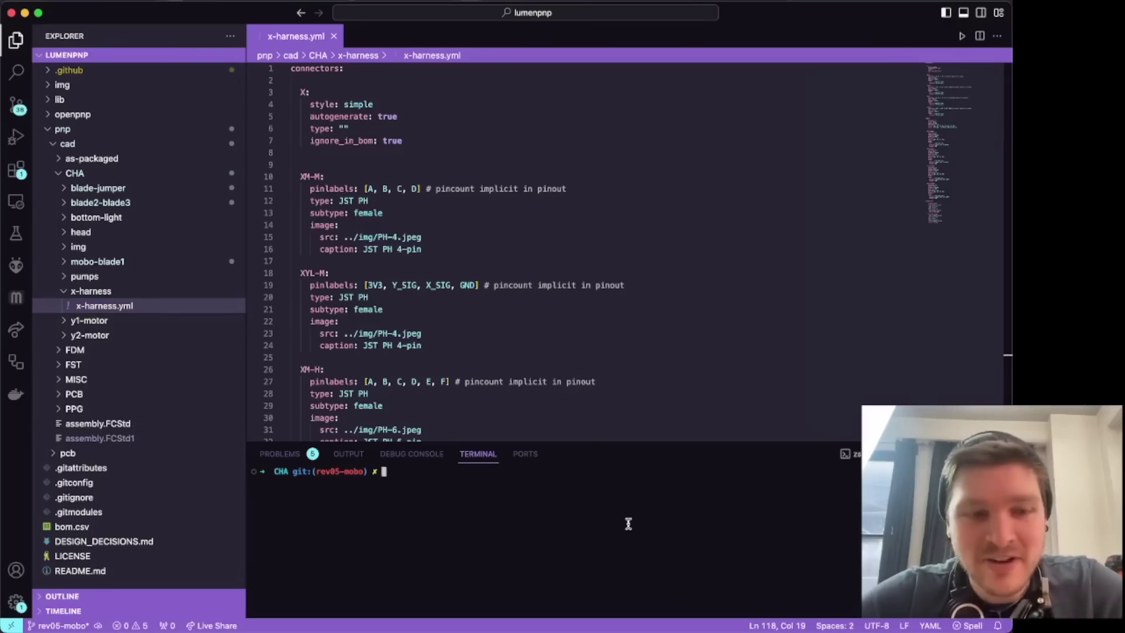
# - Back in the system diagram, select Top Camera Cable and survey the green board and Staging Plate
pyautogui.press('super+Tab')
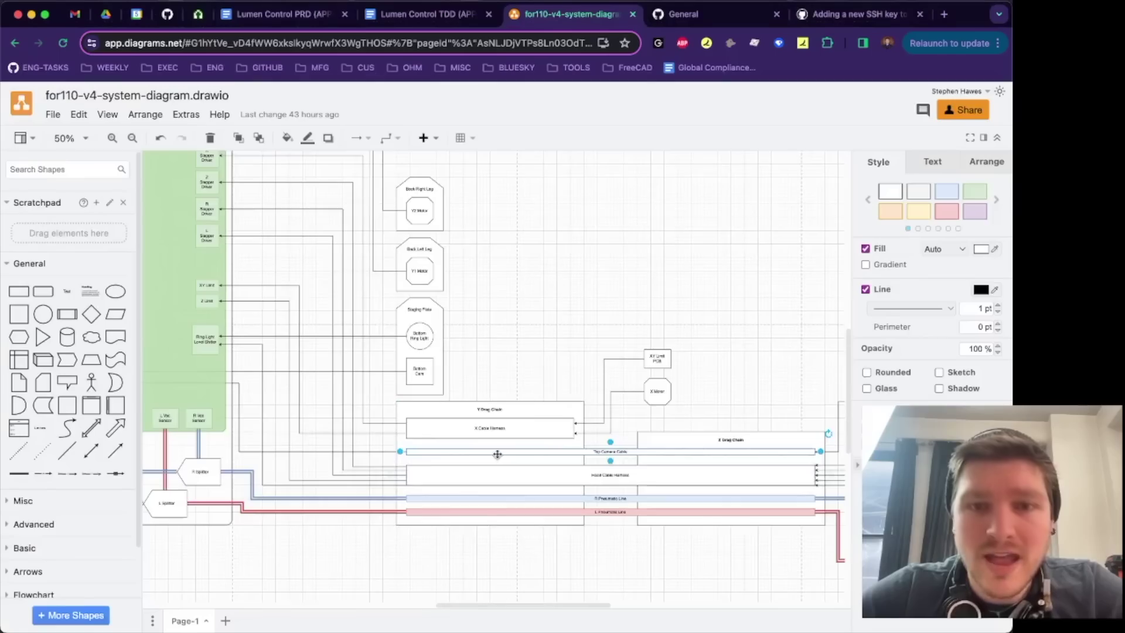
pyautogui.keyDown('ctrl'); pyautogui.scroll(5, 522, 351); pyautogui.keyUp('ctrl')
pyautogui.click(498, 454)
pyautogui.hscroll(3, 696, 415)
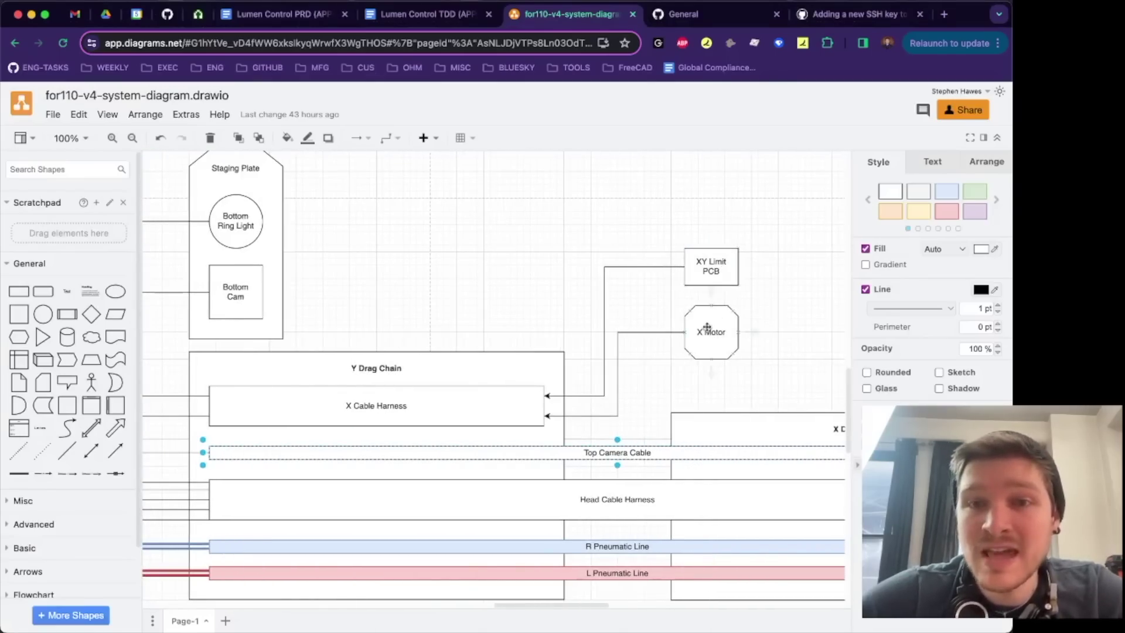
pyautogui.hscroll(-12, 595, 382)
pyautogui.scroll(5, 596, 382)
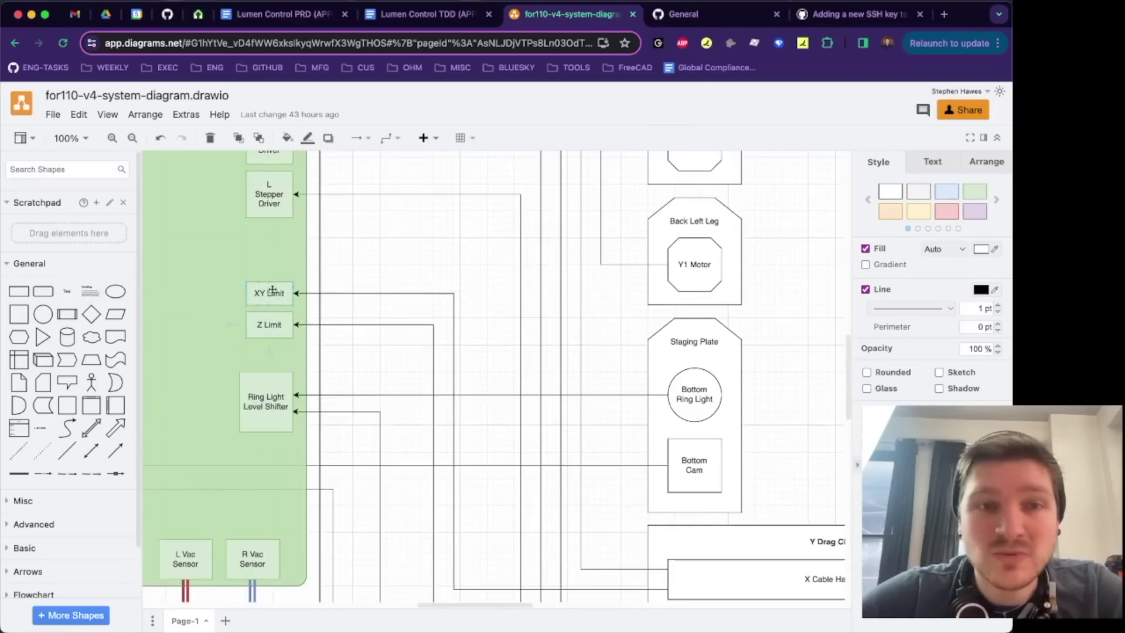
pyautogui.scroll(10, 287, 316)
pyautogui.hscroll(-1, 287, 317)
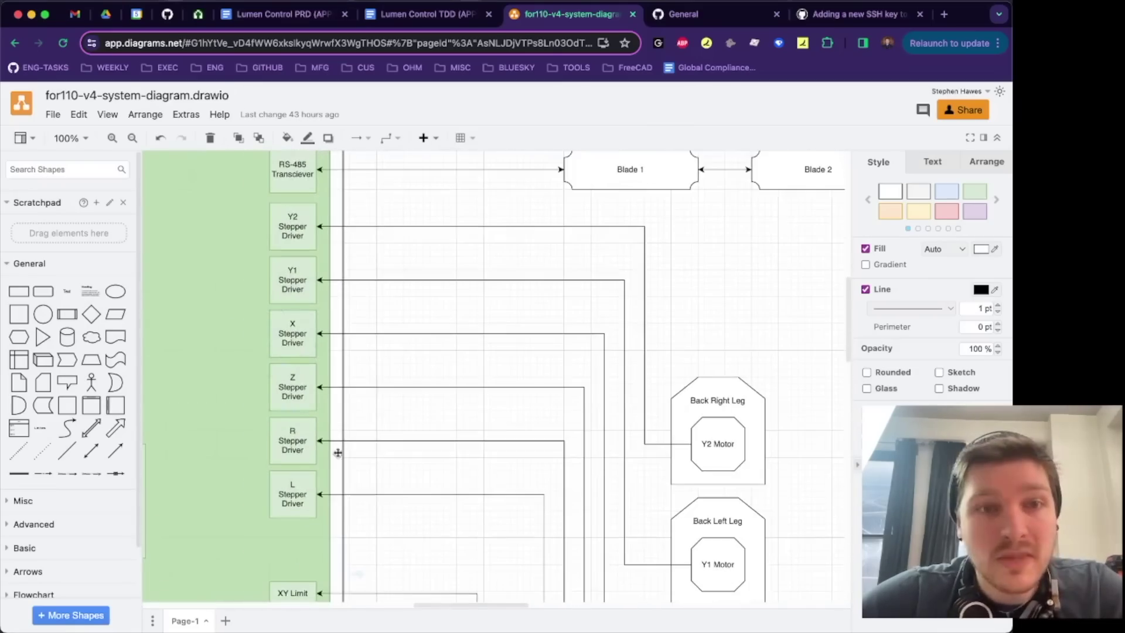
pyautogui.scroll(-14, 295, 338)
pyautogui.hscroll(8, 295, 338)
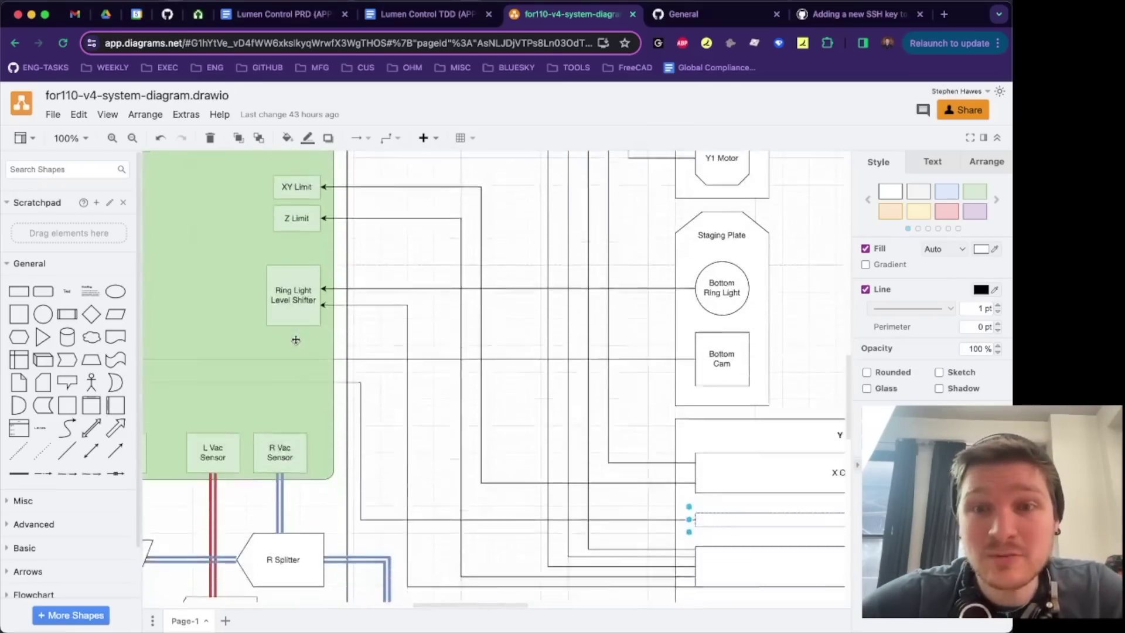
# - Run wireviz on x-harness/x-harness.yml in the terminal and open the regenerated x-harness.png
pyautogui.click(552, 467)
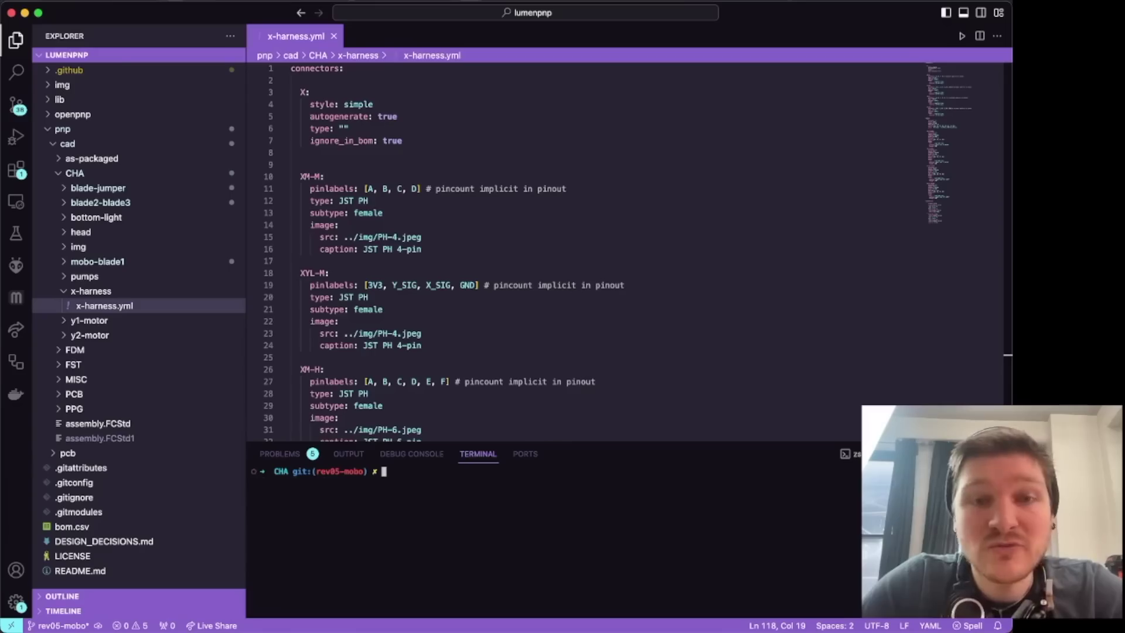
pyautogui.write('ireviz ')
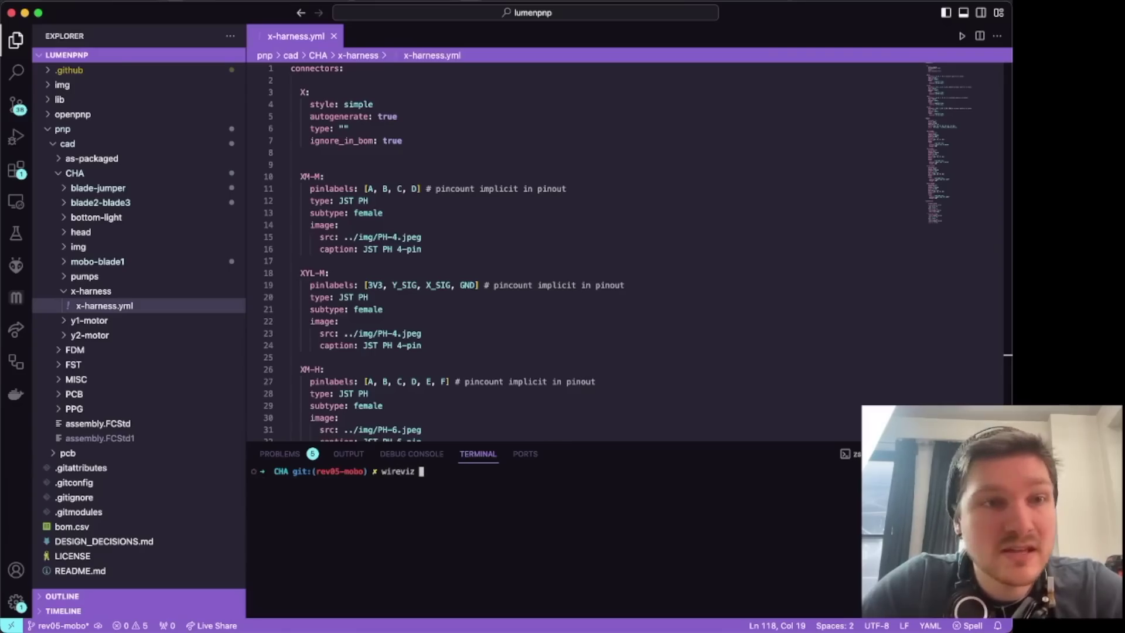
pyautogui.write('x')
pyautogui.press('Tab')
pyautogui.write('x')
pyautogui.press('Tab')
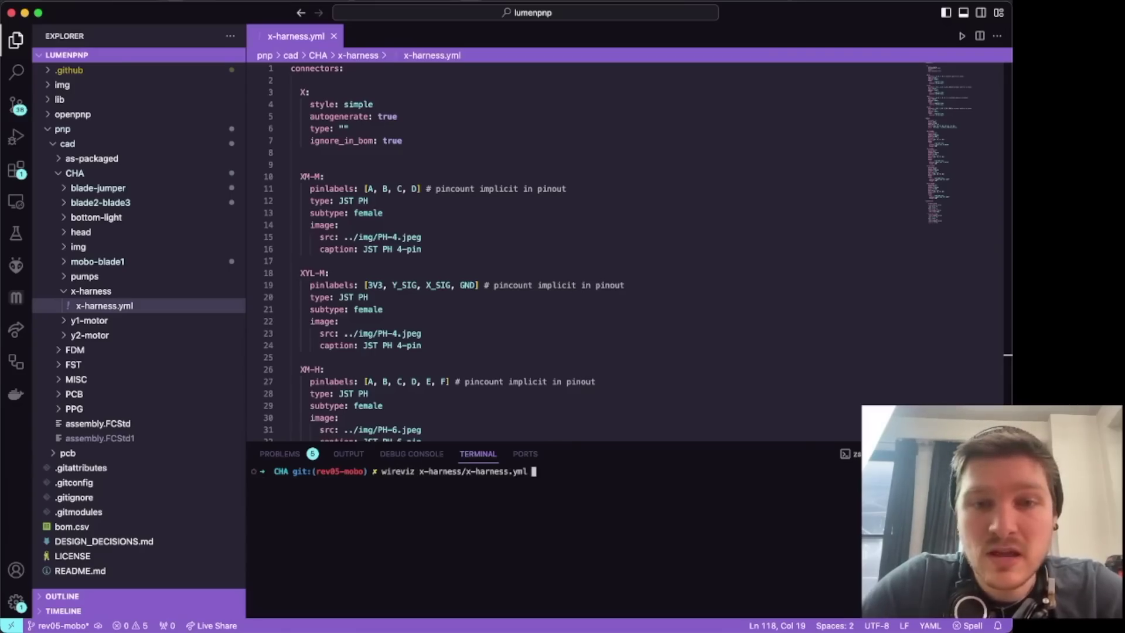
pyautogui.press('Return')
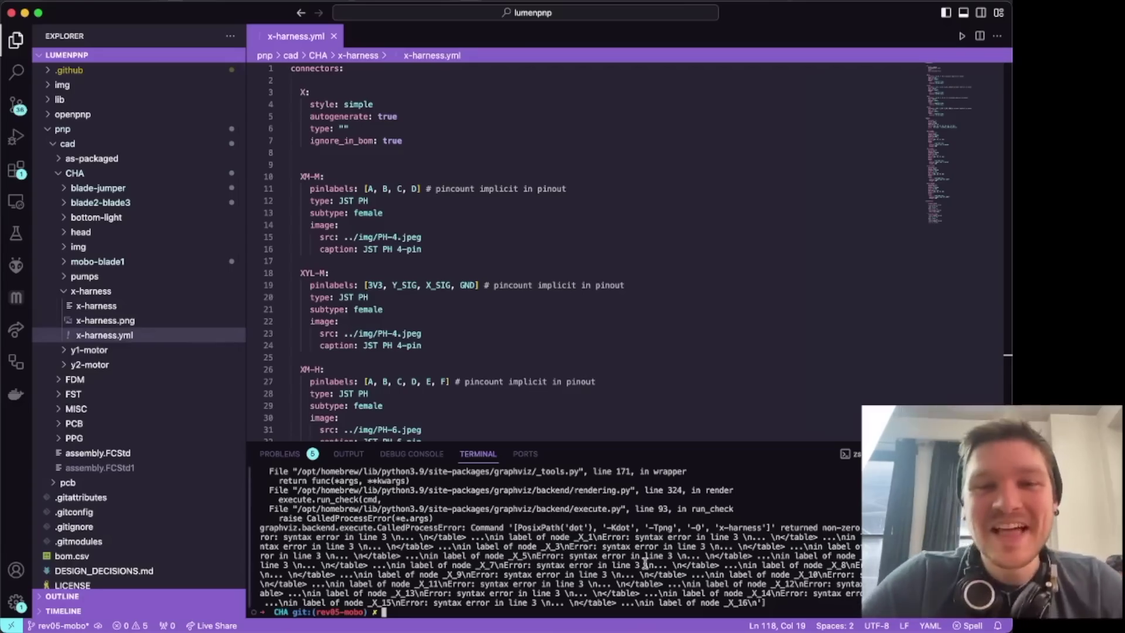
pyautogui.click(105, 320)
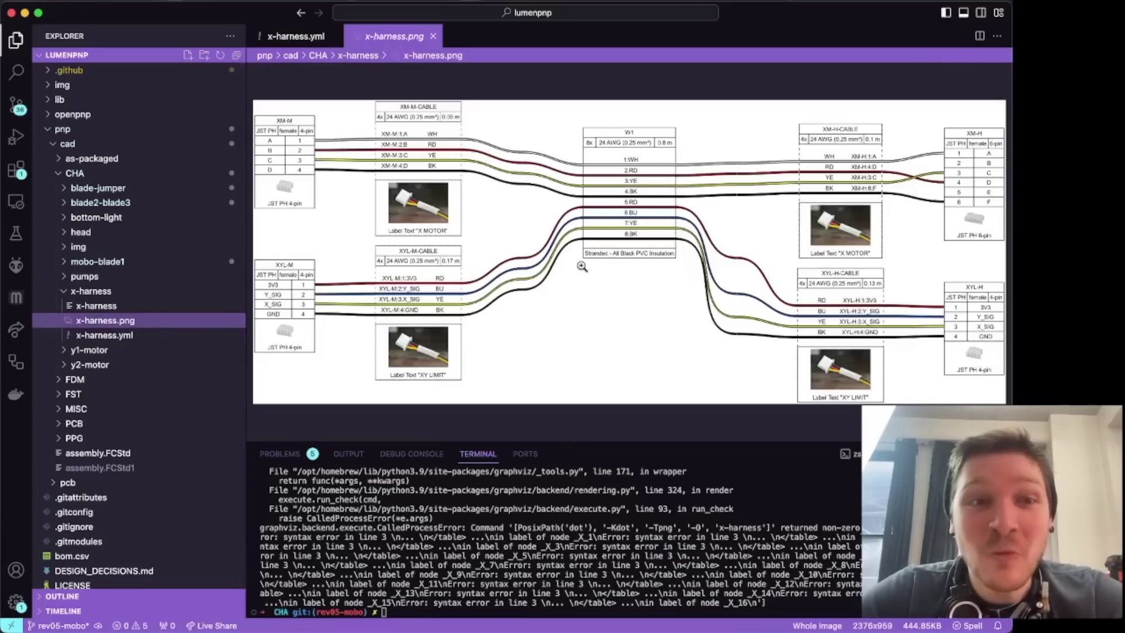
# - Glance back at the x-harness.yml source, then return to the rendered x-harness.png
pyautogui.click(296, 36)
pyautogui.scroll(-10, 520, 261)
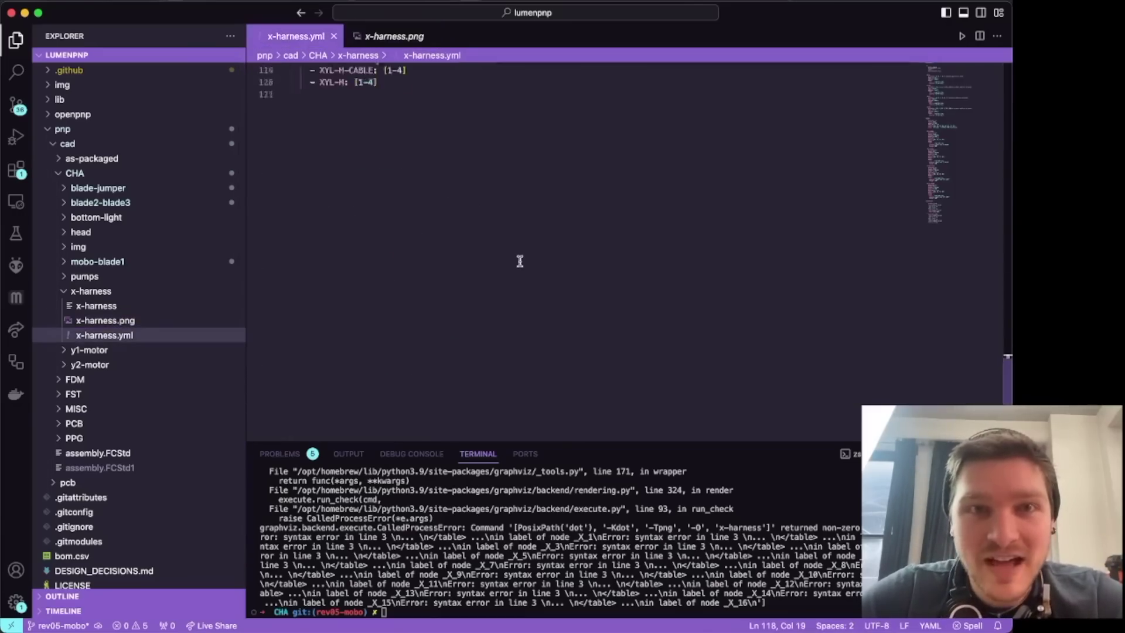
pyautogui.scroll(6, 520, 261)
pyautogui.click(395, 36)
# - Zoom into the W1 cable table and pan around the XM-M and XYL-M sections
pyautogui.click(545, 265)
pyautogui.scroll(-2, 545, 264)
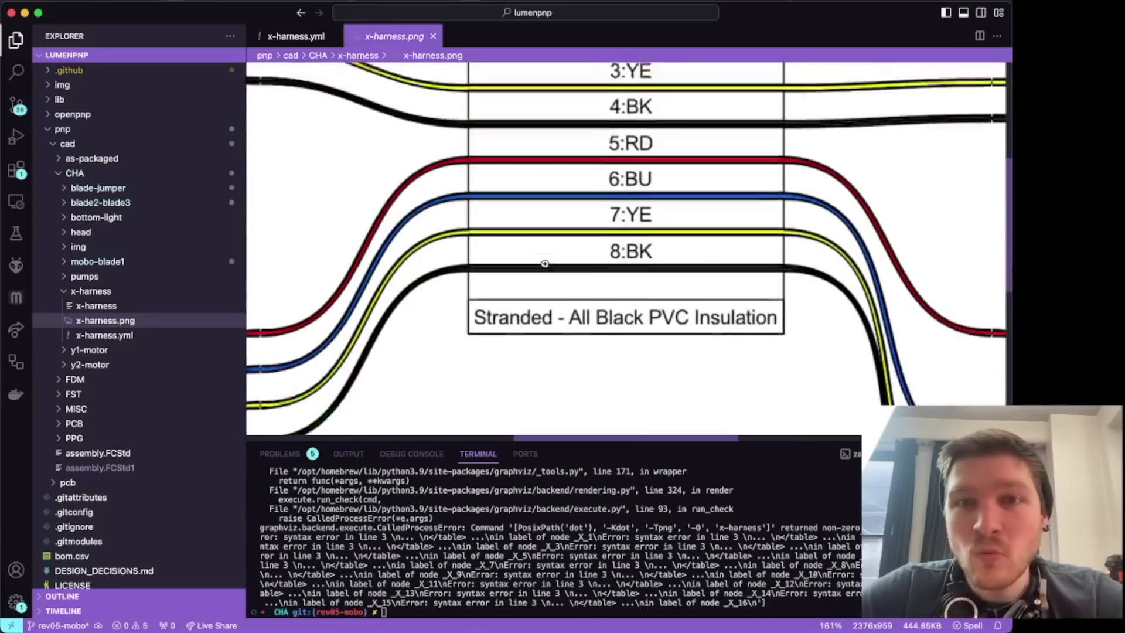
pyautogui.keyDown('ctrl'); pyautogui.scroll(-5, 642, 270); pyautogui.keyUp('ctrl')
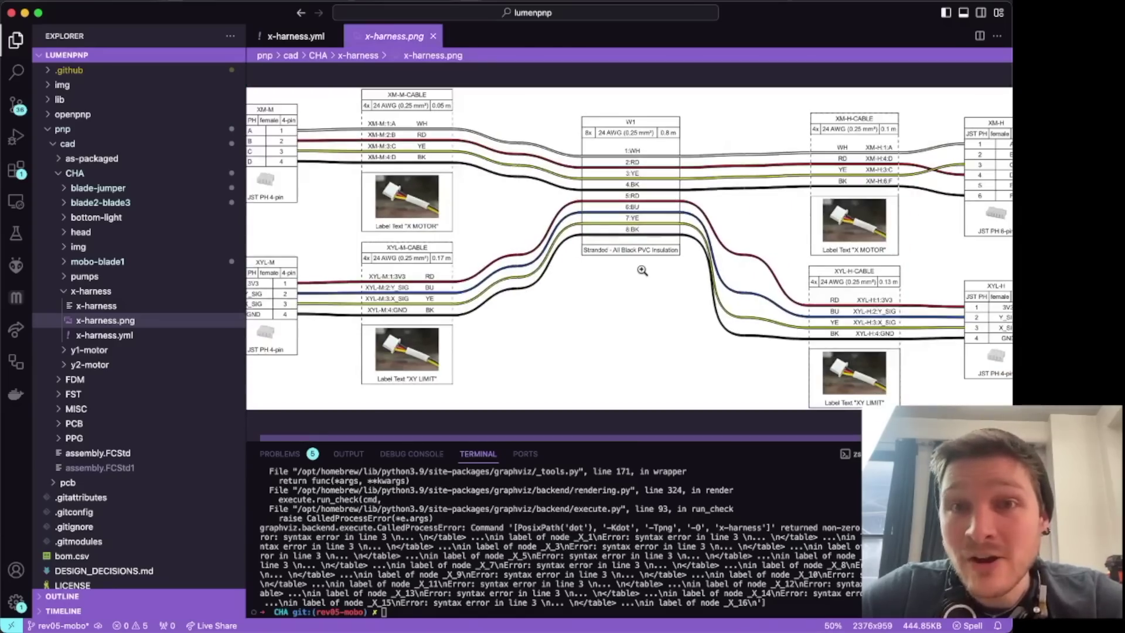
pyautogui.keyDown('ctrl'); pyautogui.scroll(5, 642, 270); pyautogui.keyUp('ctrl')
pyautogui.scroll(2, 571, 188)
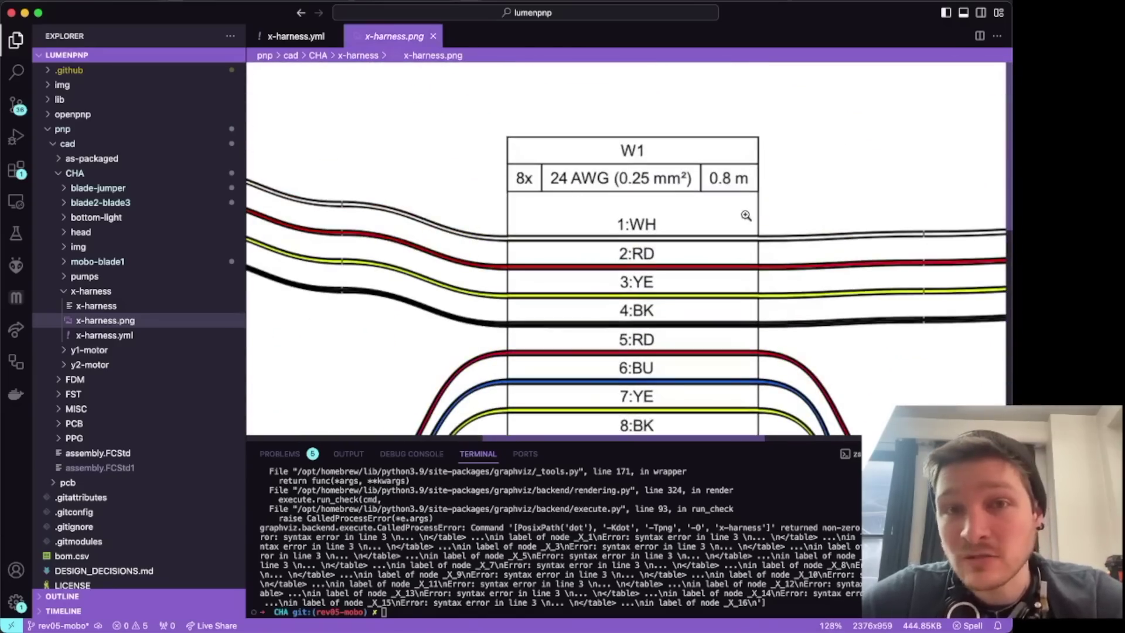
pyautogui.scroll(-3, 615, 288)
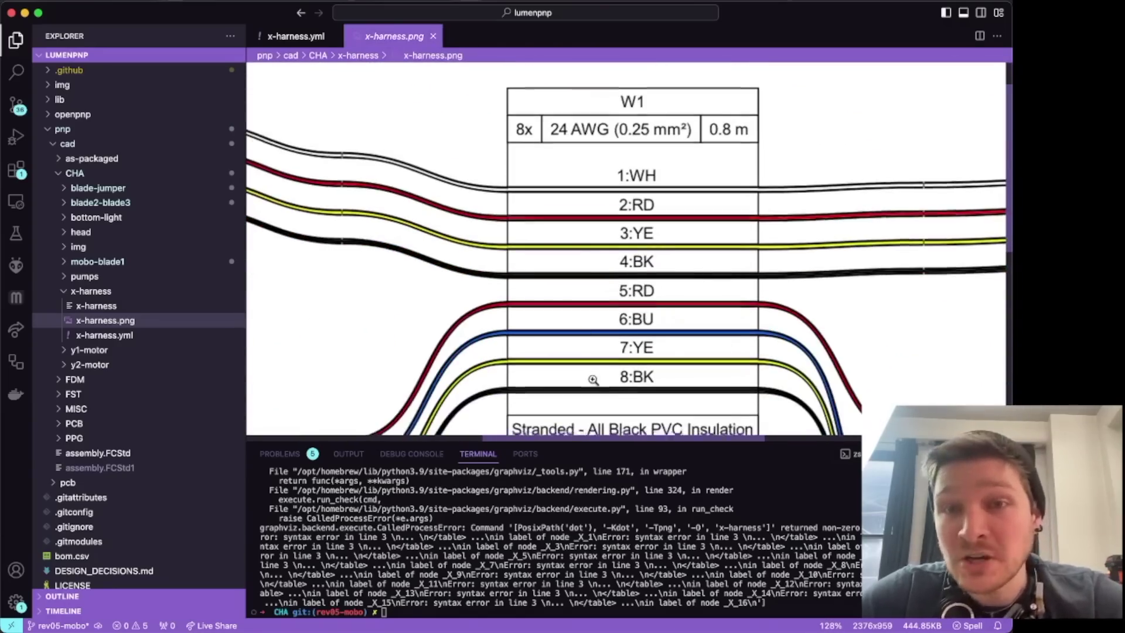
pyautogui.keyDown('ctrl'); pyautogui.scroll(-5, 576, 359); pyautogui.keyUp('ctrl')
pyautogui.keyDown('ctrl'); pyautogui.scroll(7, 576, 358); pyautogui.keyUp('ctrl')
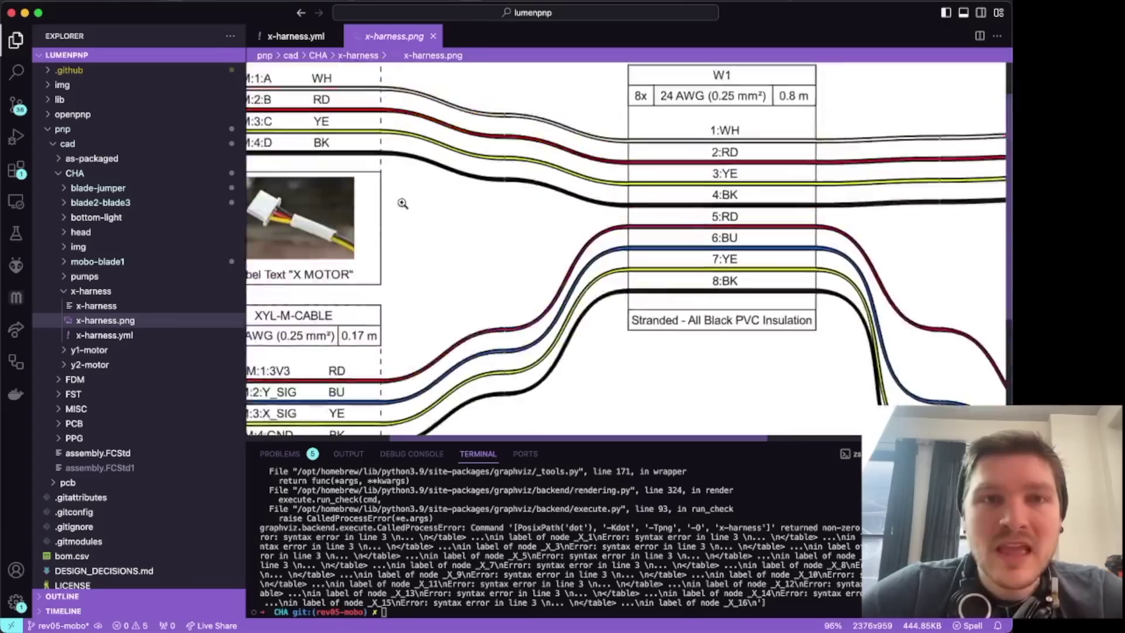
pyautogui.keyDown('ctrl'); pyautogui.scroll(-3, 621, 144); pyautogui.keyUp('ctrl')
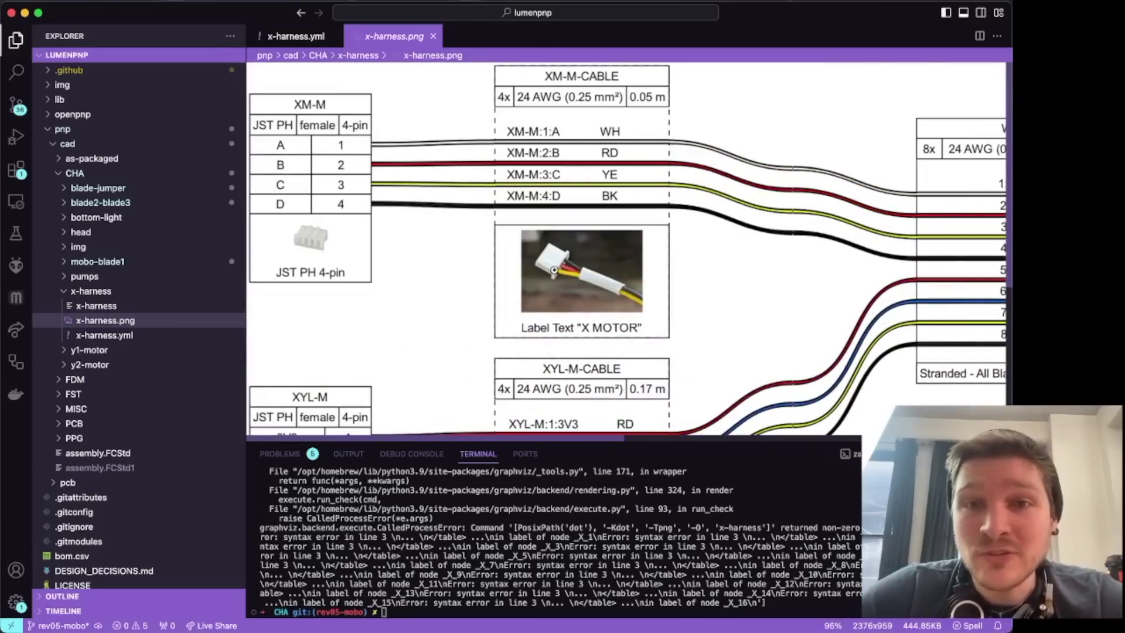
pyautogui.scroll(-5, 573, 291)
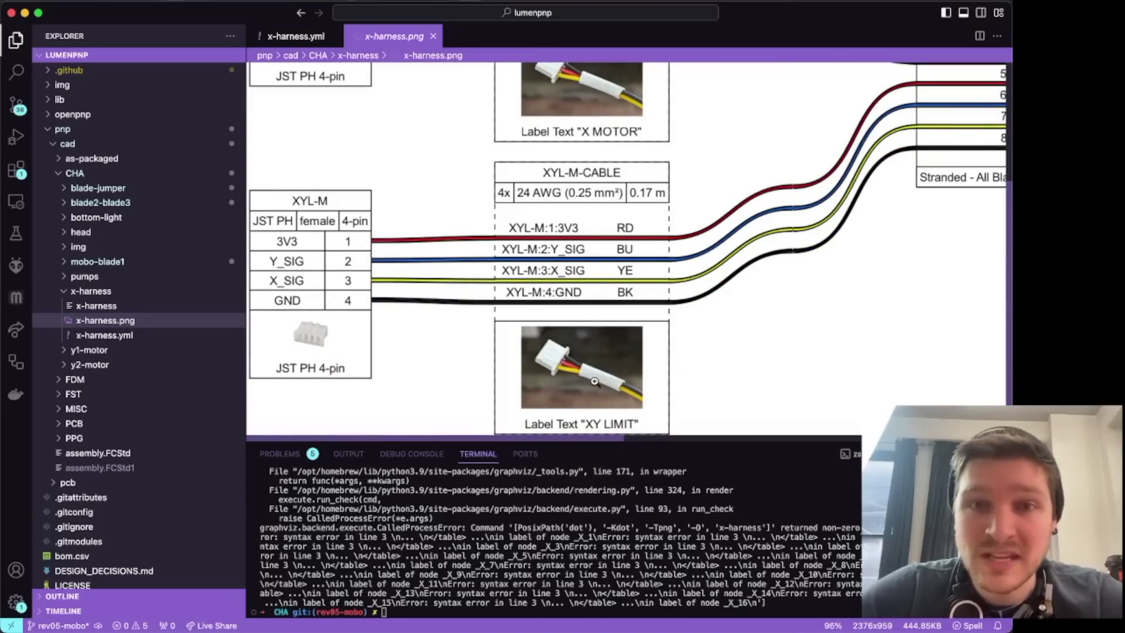
pyautogui.scroll(-2, 594, 382)
pyautogui.scroll(6, 469, 293)
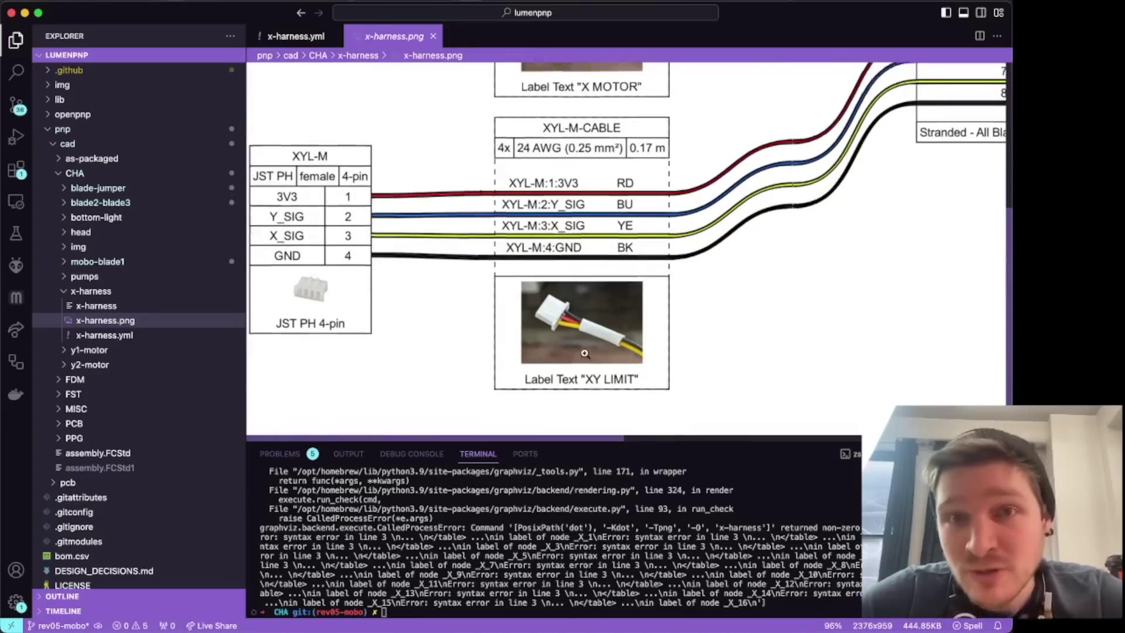
pyautogui.scroll(-4, 316, 231)
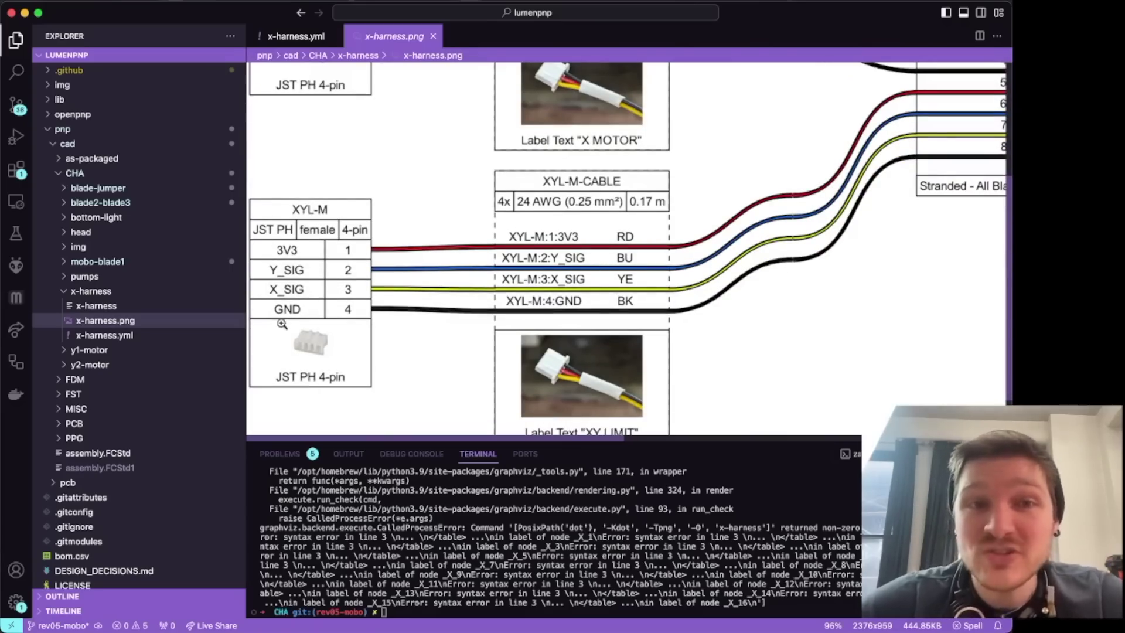
pyautogui.hscroll(10, 375, 314)
pyautogui.scroll(3, 409, 315)
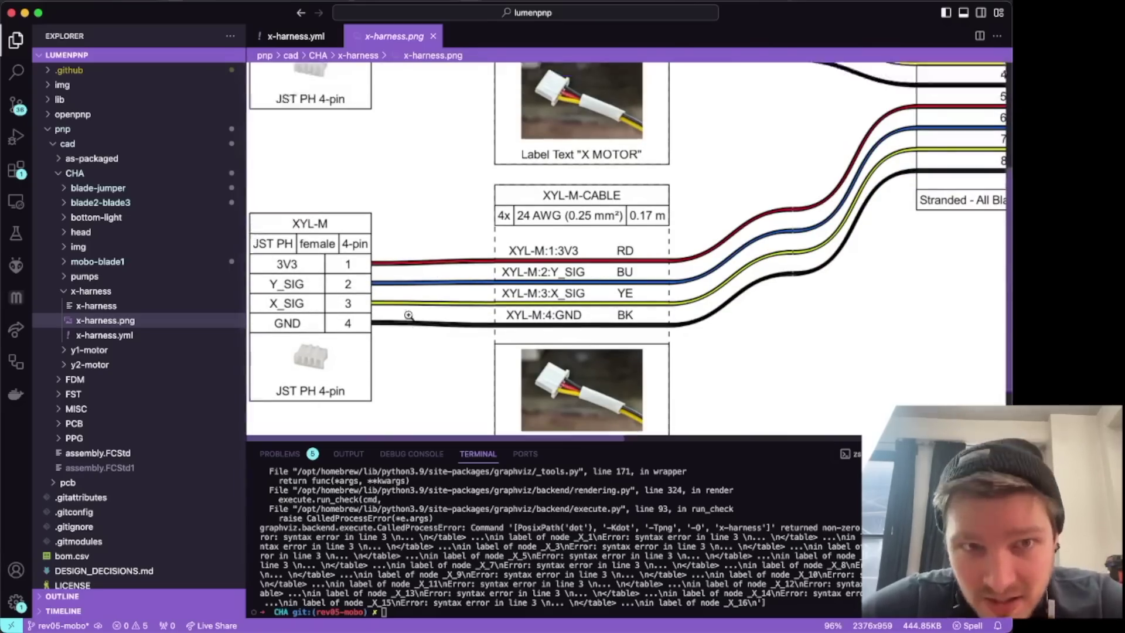
pyautogui.hscroll(4, 409, 315)
pyautogui.hscroll(-11, 408, 314)
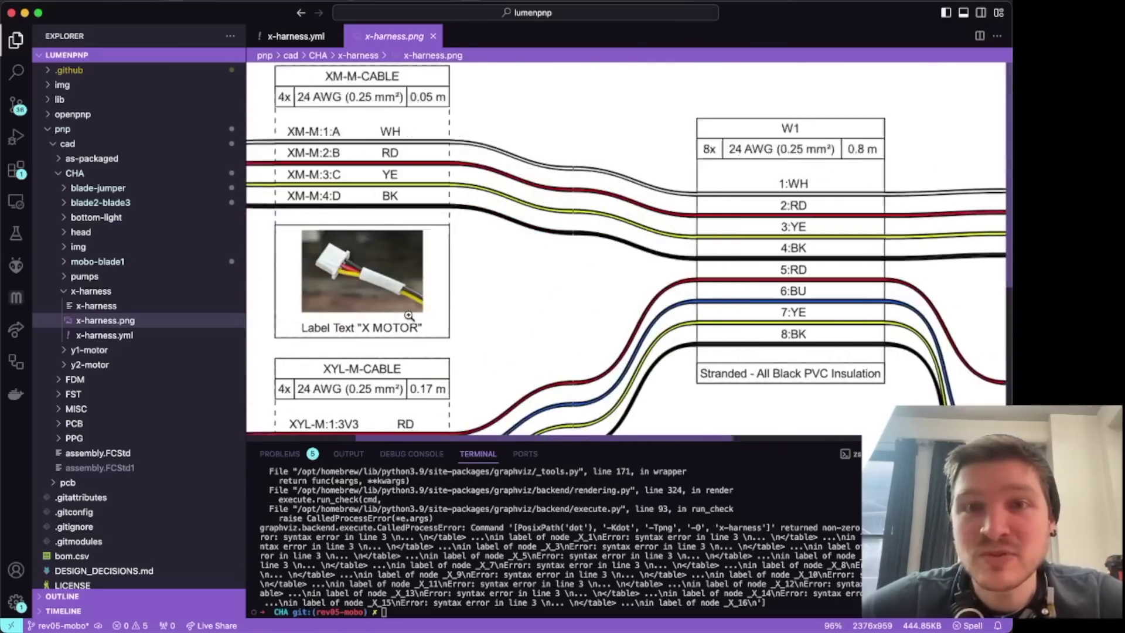
pyautogui.hscroll(-5, 408, 315)
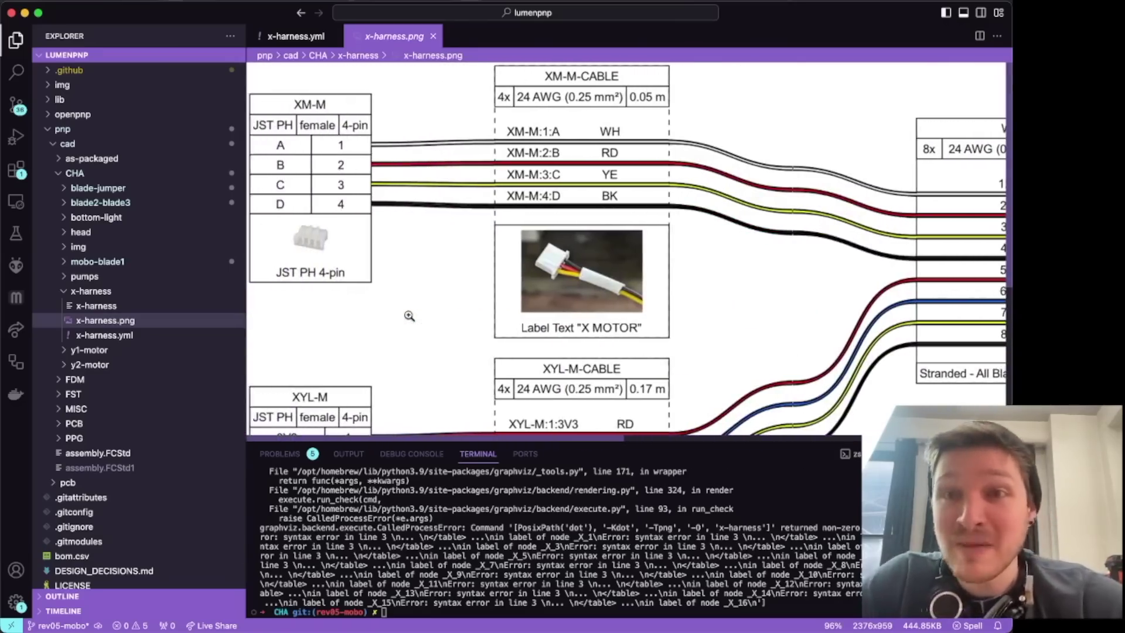
pyautogui.hscroll(3, 408, 315)
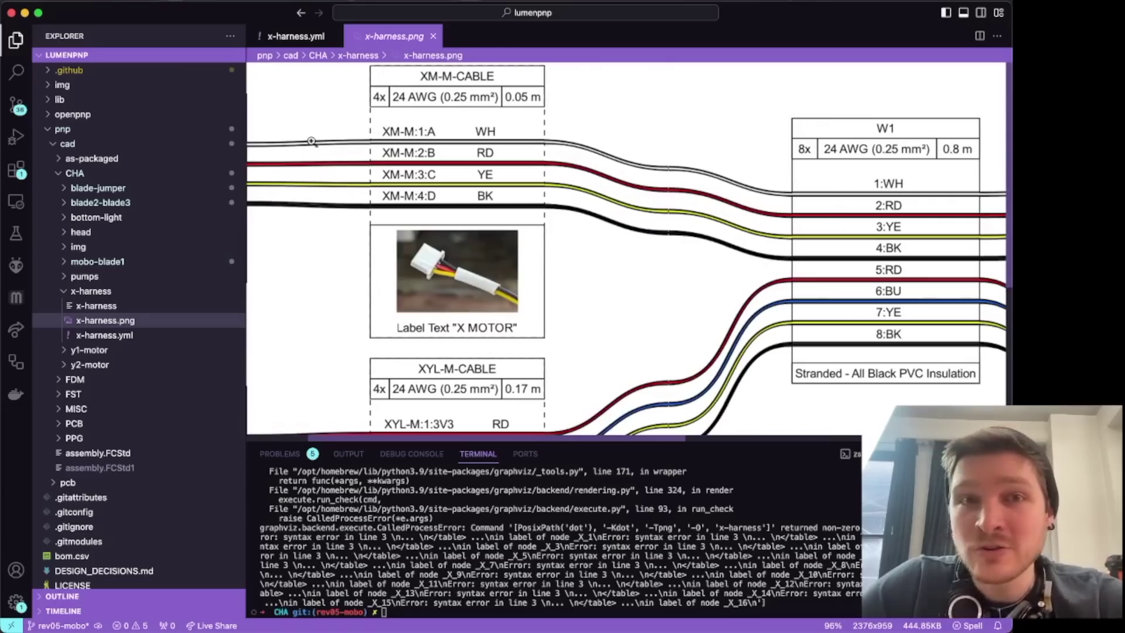
pyautogui.hscroll(2, 436, 176)
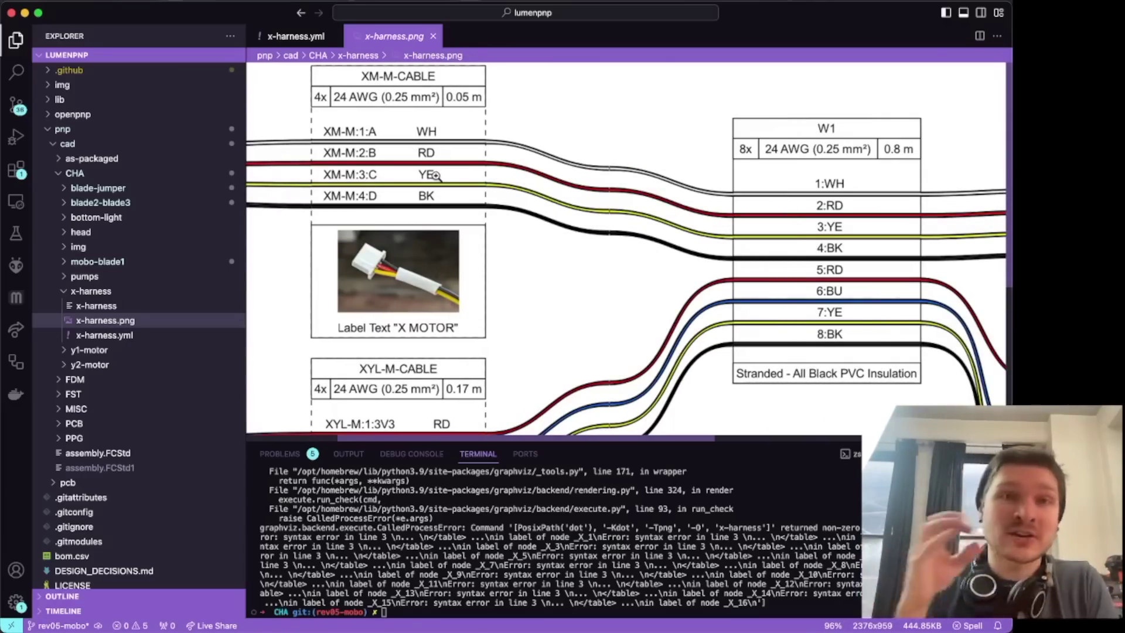
pyautogui.keyDown('ctrl'); pyautogui.scroll(-5, 581, 263); pyautogui.keyUp('ctrl')
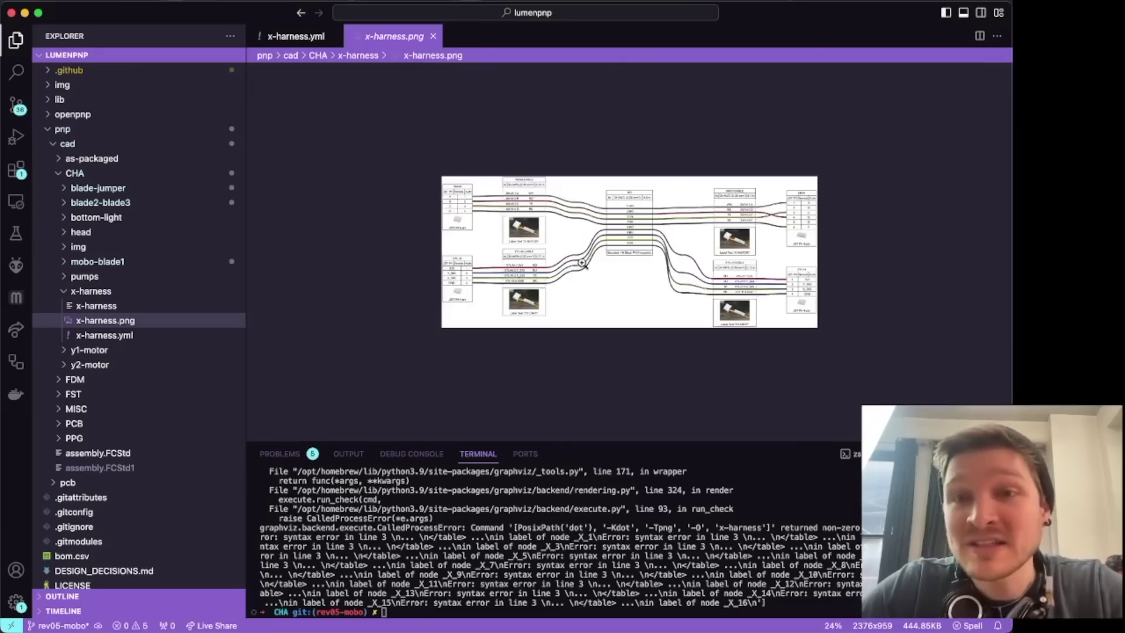
pyautogui.keyDown('ctrl'); pyautogui.scroll(5, 582, 264); pyautogui.keyUp('ctrl')
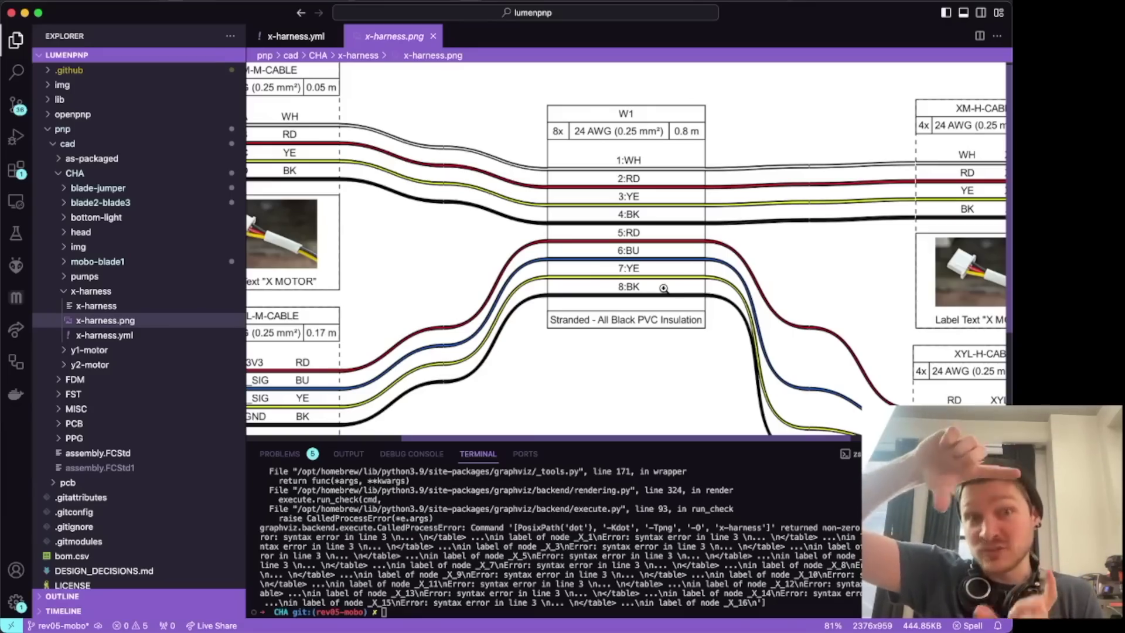
pyautogui.hscroll(-5, 602, 374)
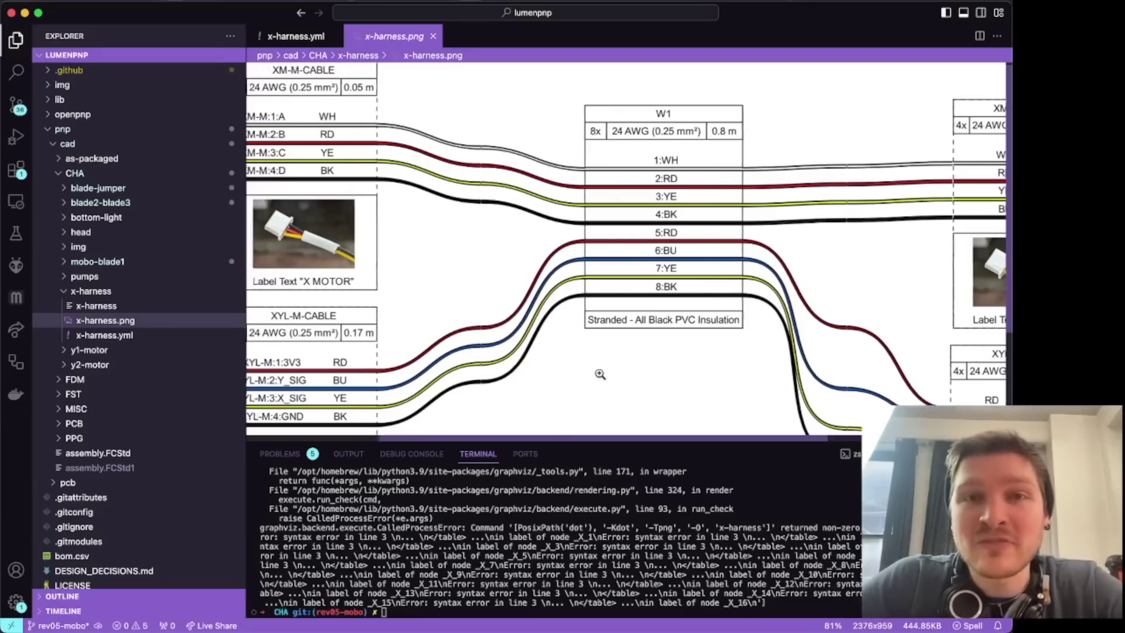
pyautogui.keyDown('ctrl'); pyautogui.scroll(15, 569, 160); pyautogui.keyUp('ctrl')
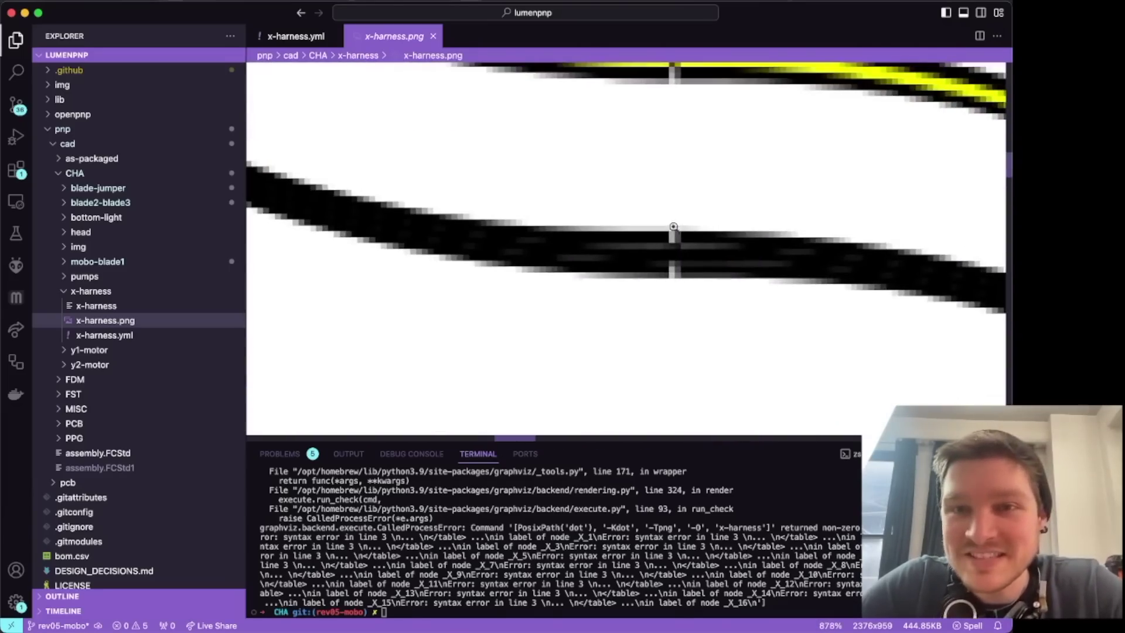
pyautogui.keyDown('ctrl'); pyautogui.scroll(-15, 675, 272); pyautogui.keyUp('ctrl')
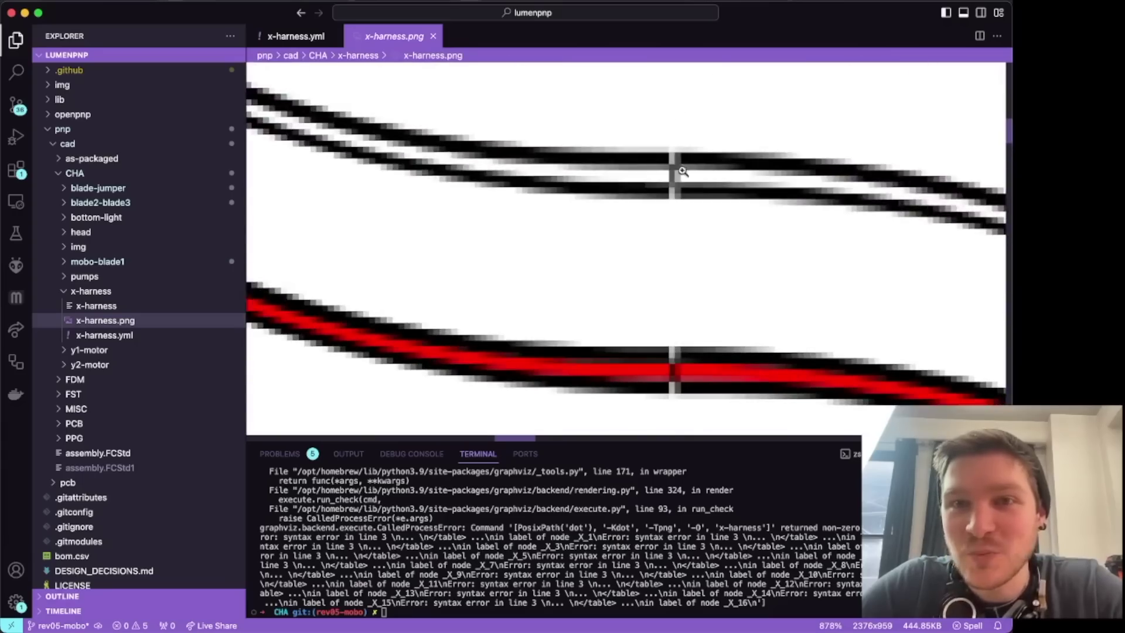
pyautogui.keyDown('ctrl'); pyautogui.scroll(-3, 676, 193); pyautogui.keyUp('ctrl')
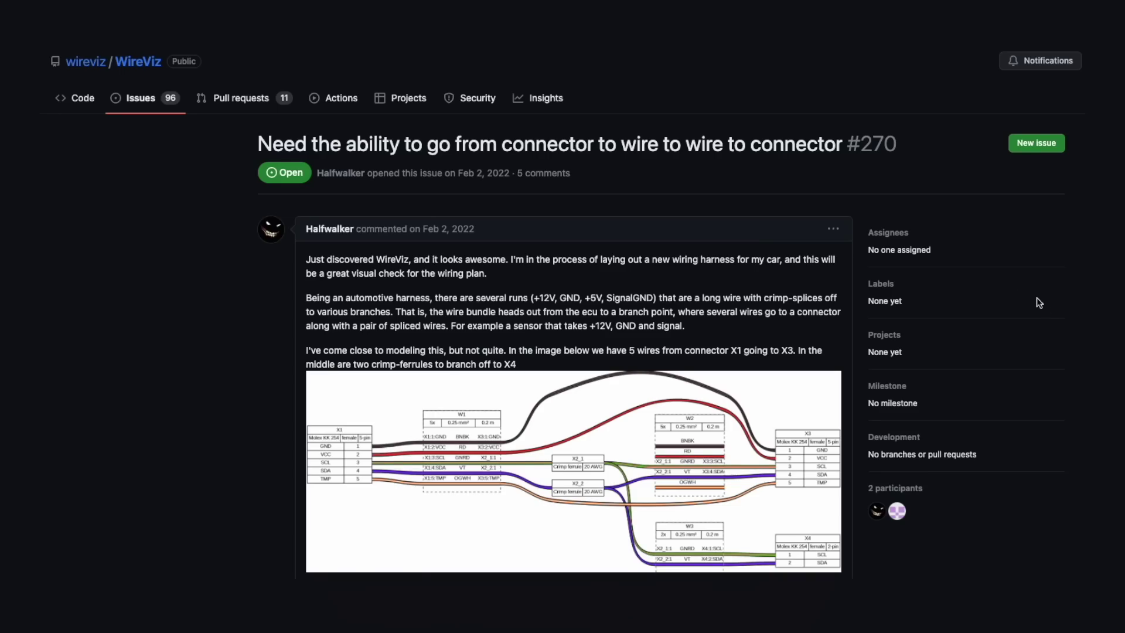
pyautogui.scroll(-2, 1038, 302)
pyautogui.scroll(-15, 1038, 302)
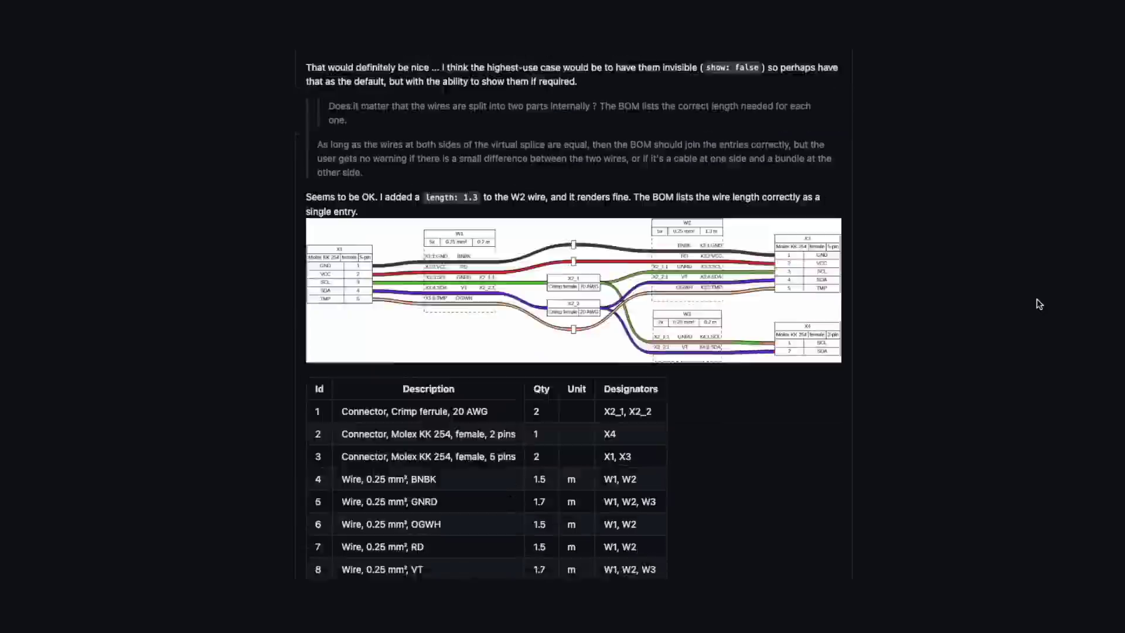
pyautogui.scroll(-2, 1039, 303)
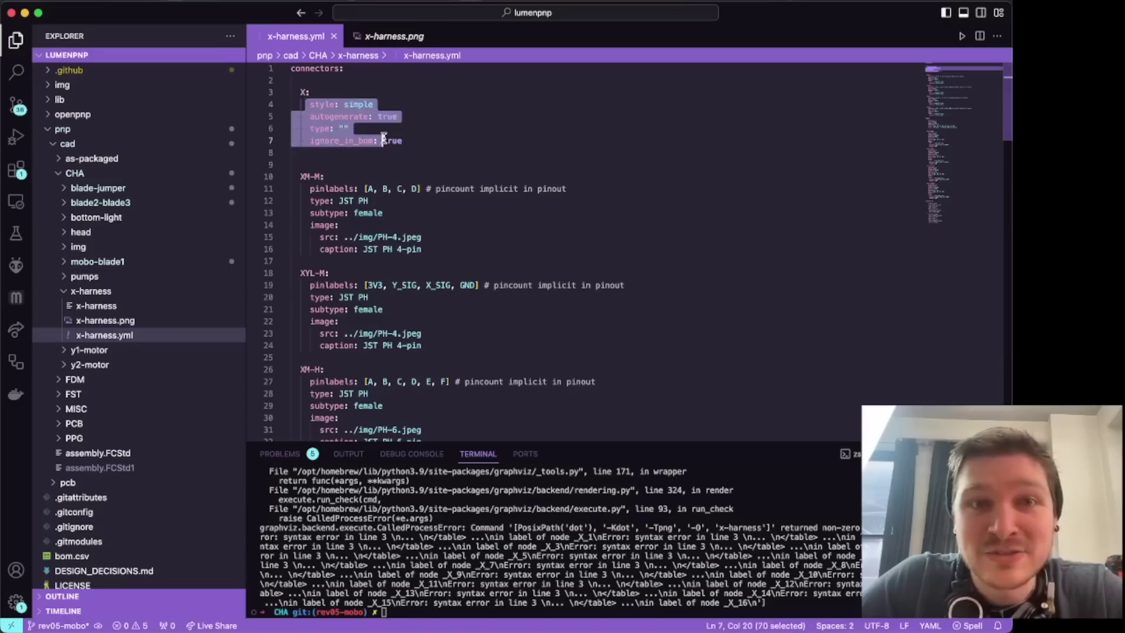
pyautogui.click(384, 139)
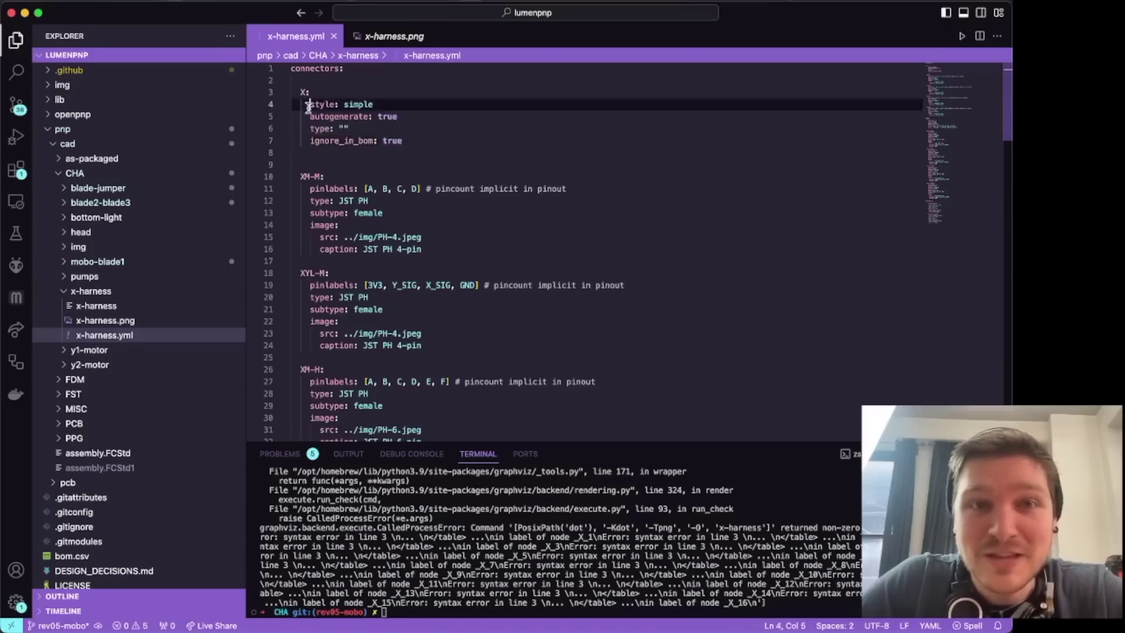
# - Highlight the X connector template lines in x-harness.yml, then view the x-harness.png drawing
pyautogui.moveTo(310, 104); pyautogui.dragTo(413, 137)
pyautogui.scroll(-20, 412, 167)
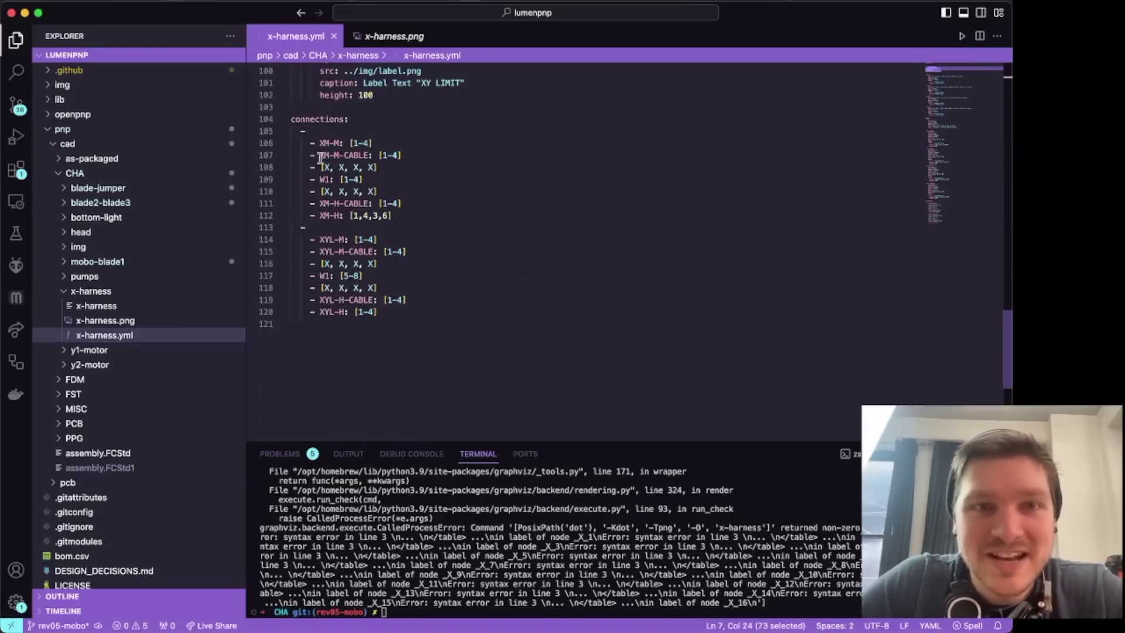
pyautogui.click(404, 36)
pyautogui.hscroll(1, 616, 349)
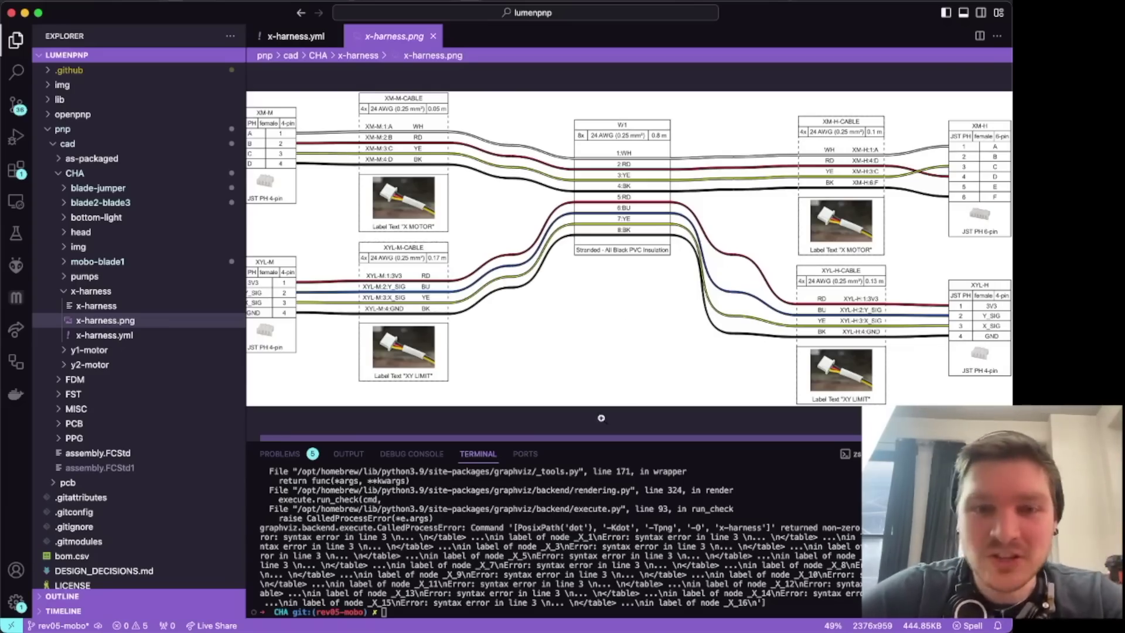
pyautogui.scroll(5, 528, 539)
pyautogui.scroll(-5, 527, 540)
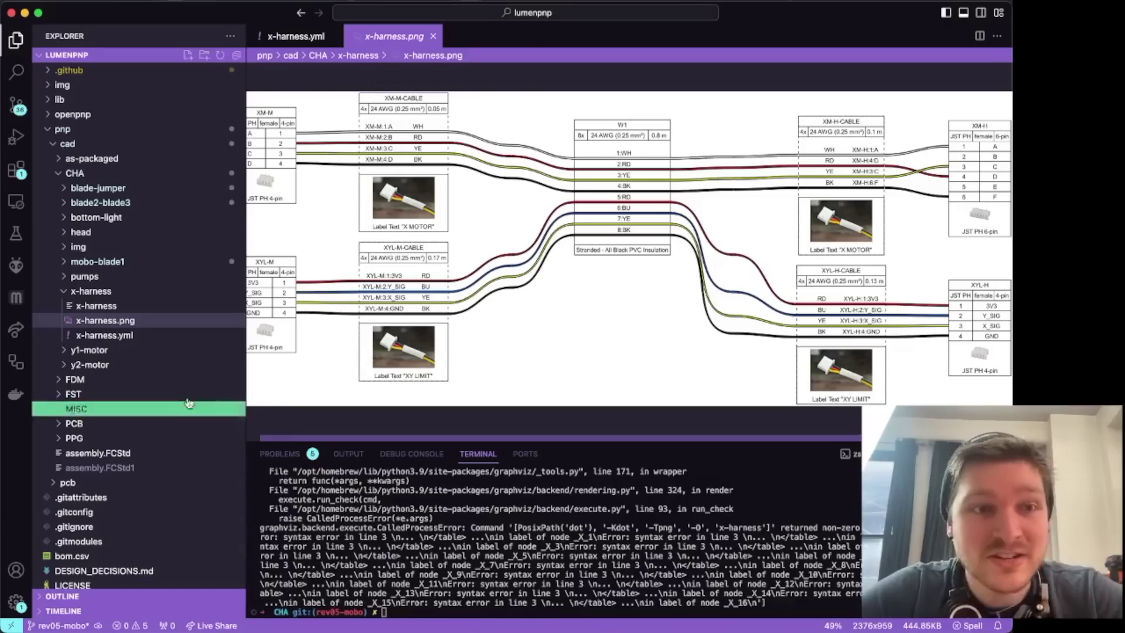
pyautogui.click(101, 307)
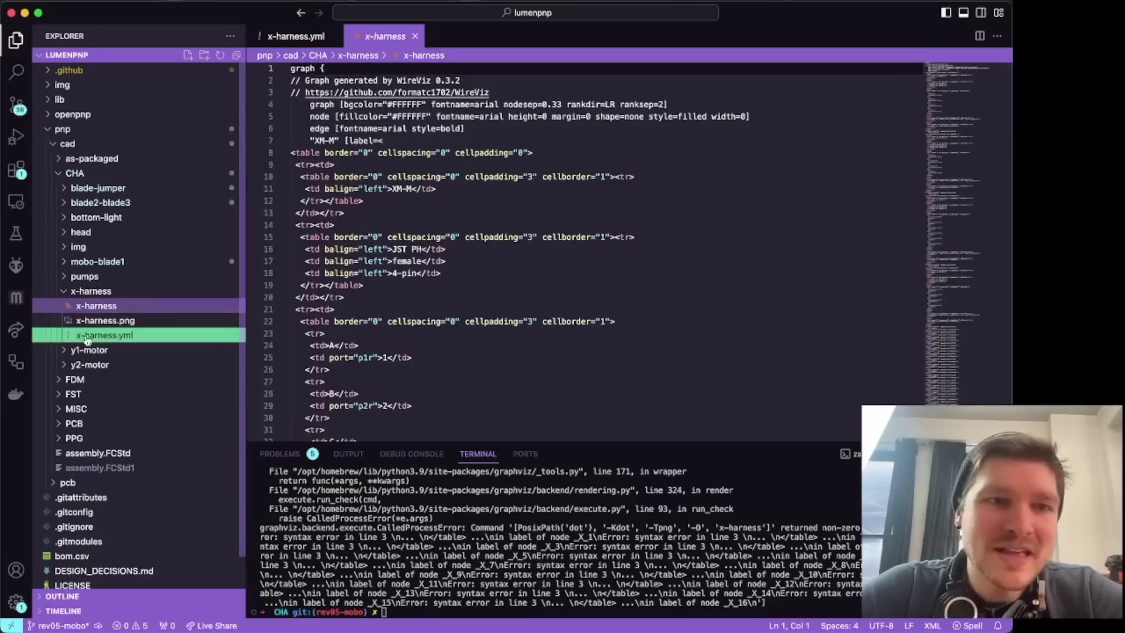
pyautogui.click(101, 320)
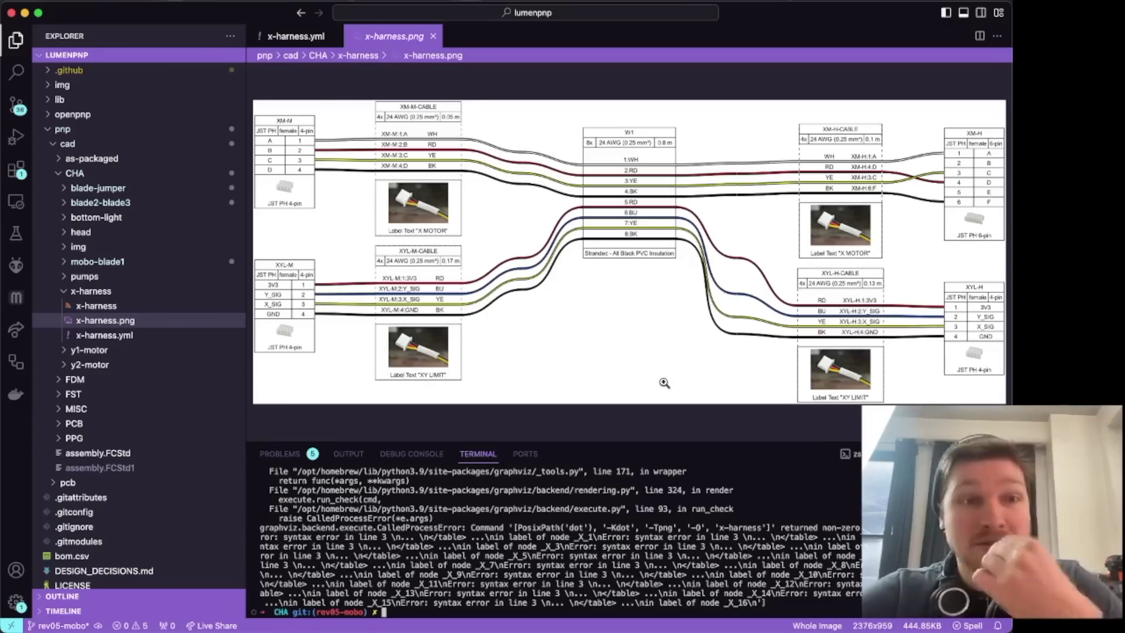
pyautogui.moveTo(141, 321); pyautogui.dragTo(93, 229)
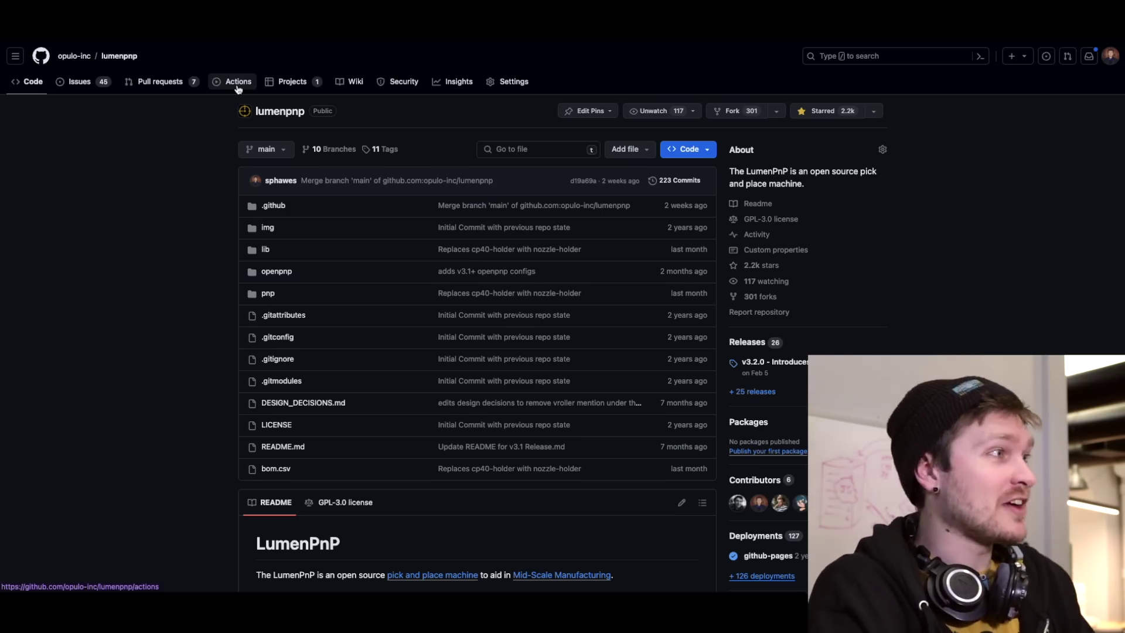
# - Manually run Export Cable Harness Diagrams on the rev05-mobo branch and open run #4's job
pyautogui.click(238, 82)
pyautogui.click(62, 212)
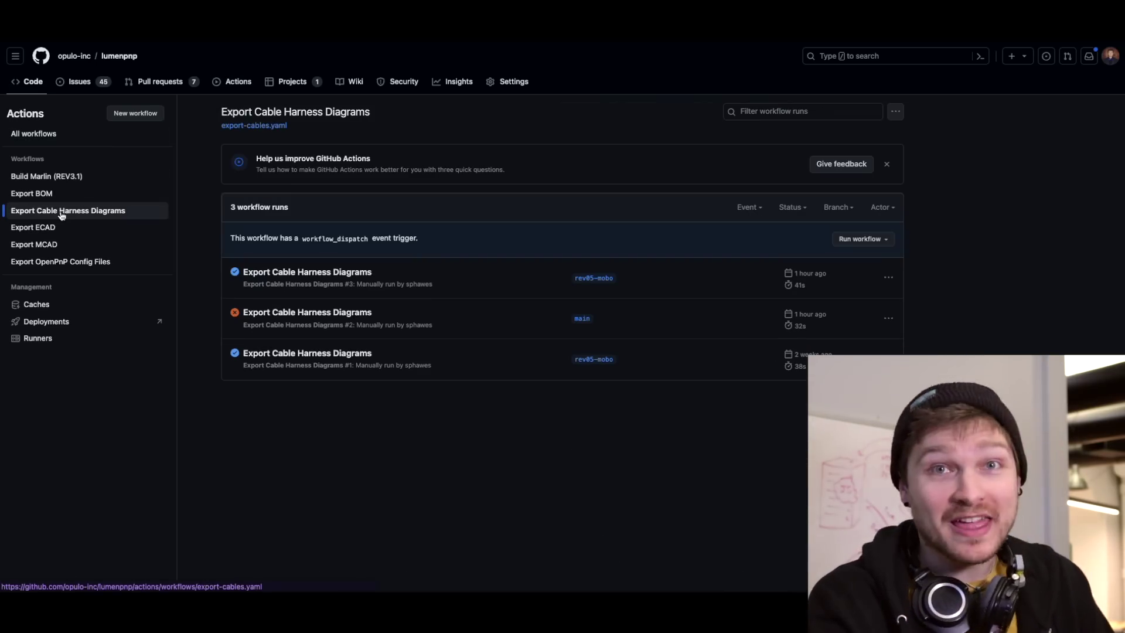
pyautogui.click(861, 239)
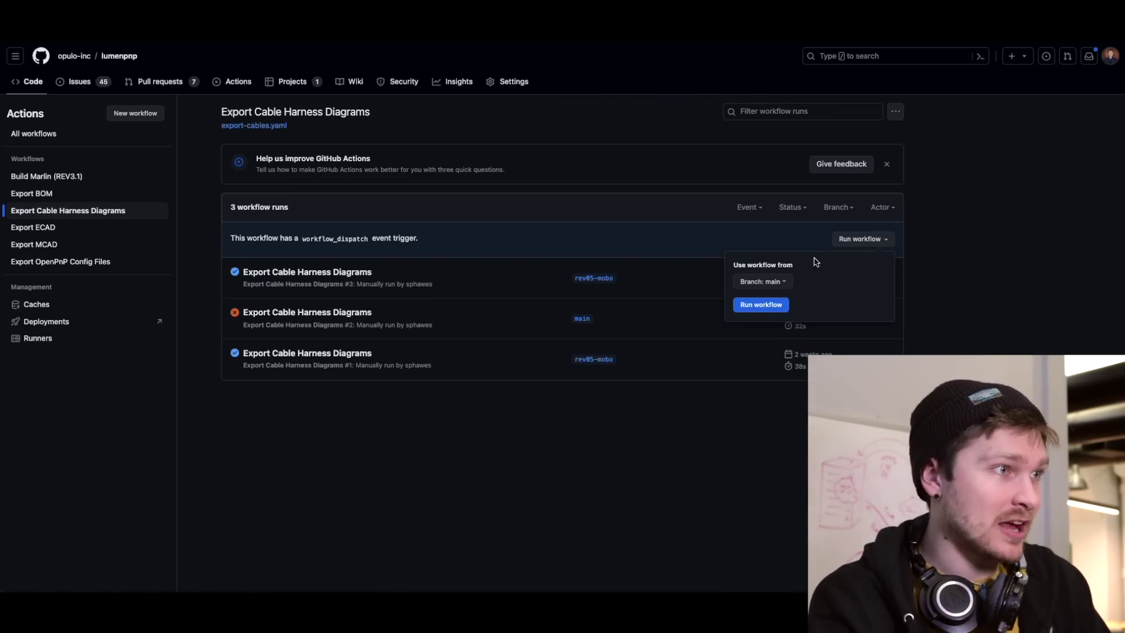
pyautogui.click(773, 281)
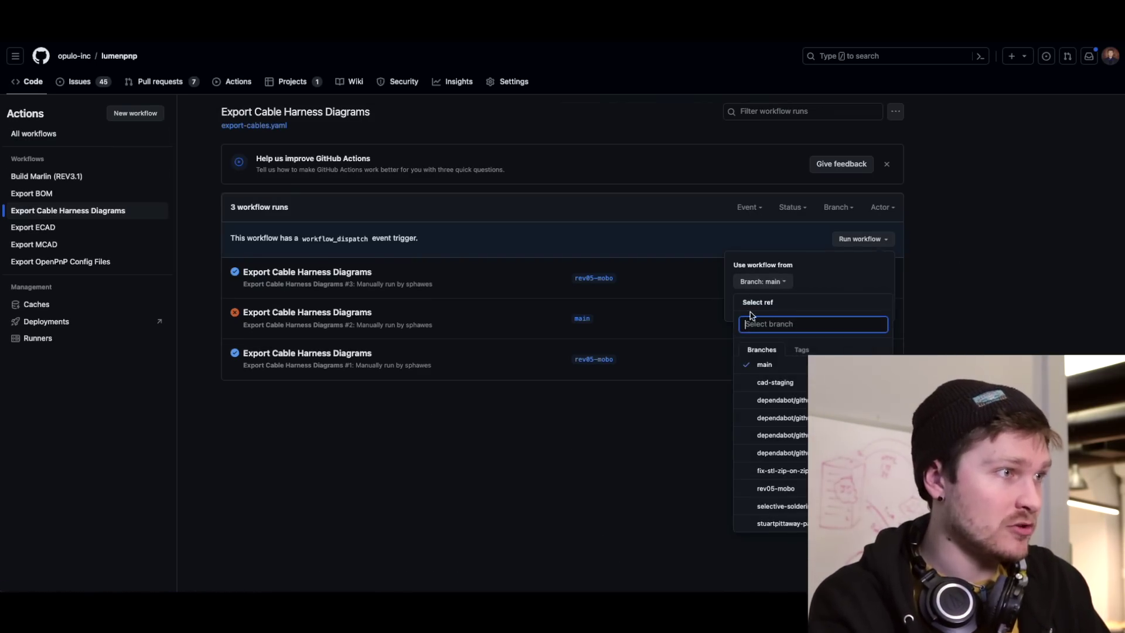
pyautogui.click(774, 488)
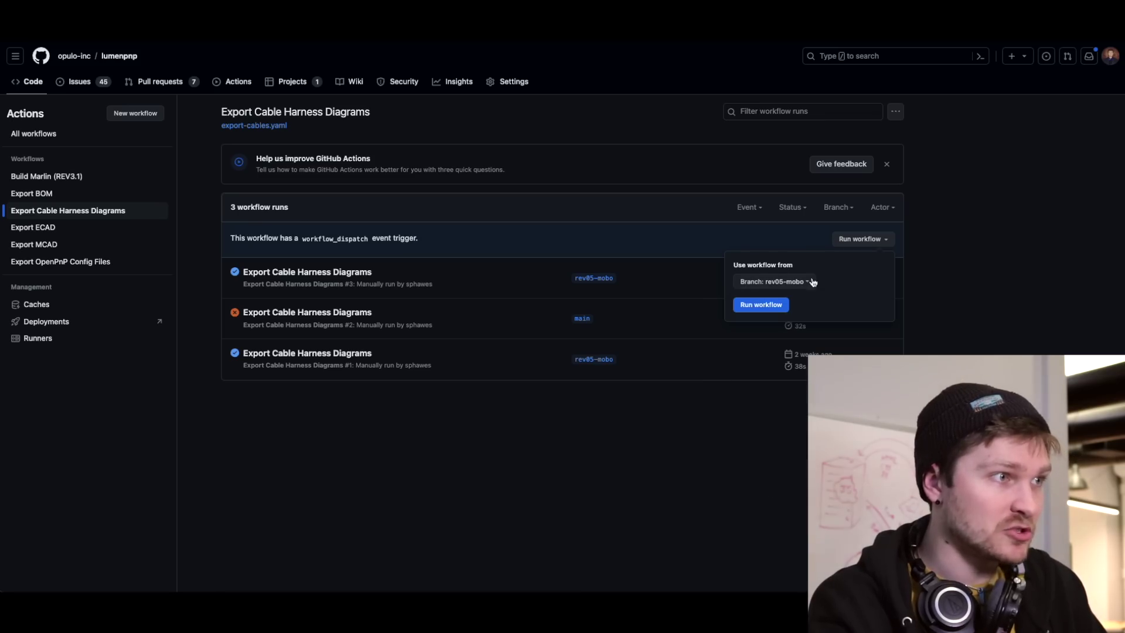
pyautogui.click(776, 304)
pyautogui.click(288, 271)
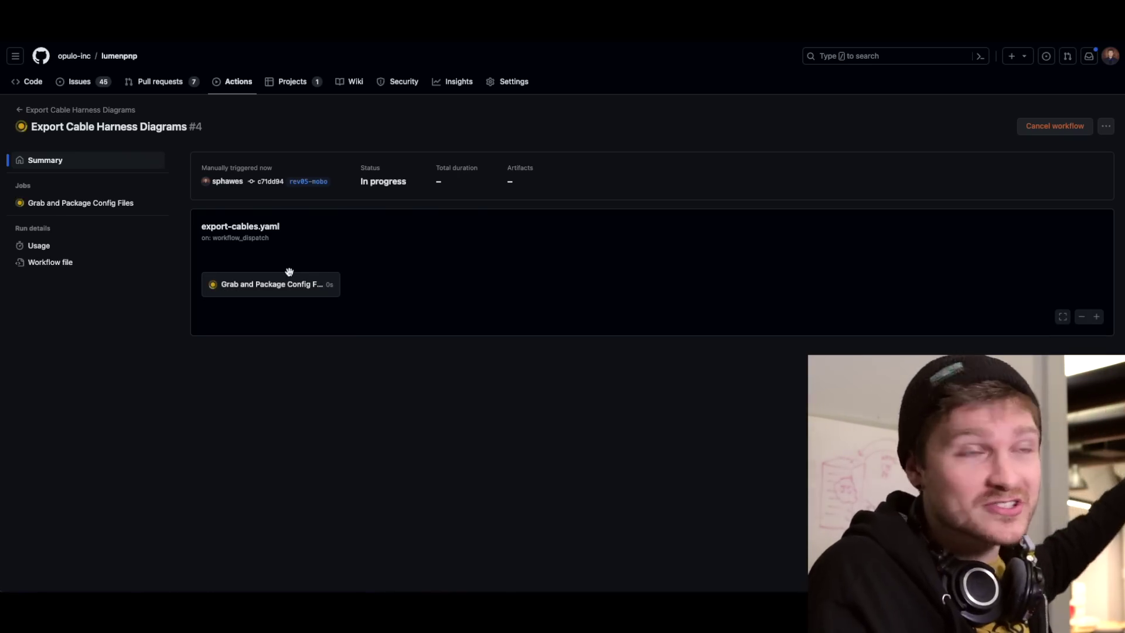
pyautogui.click(289, 273)
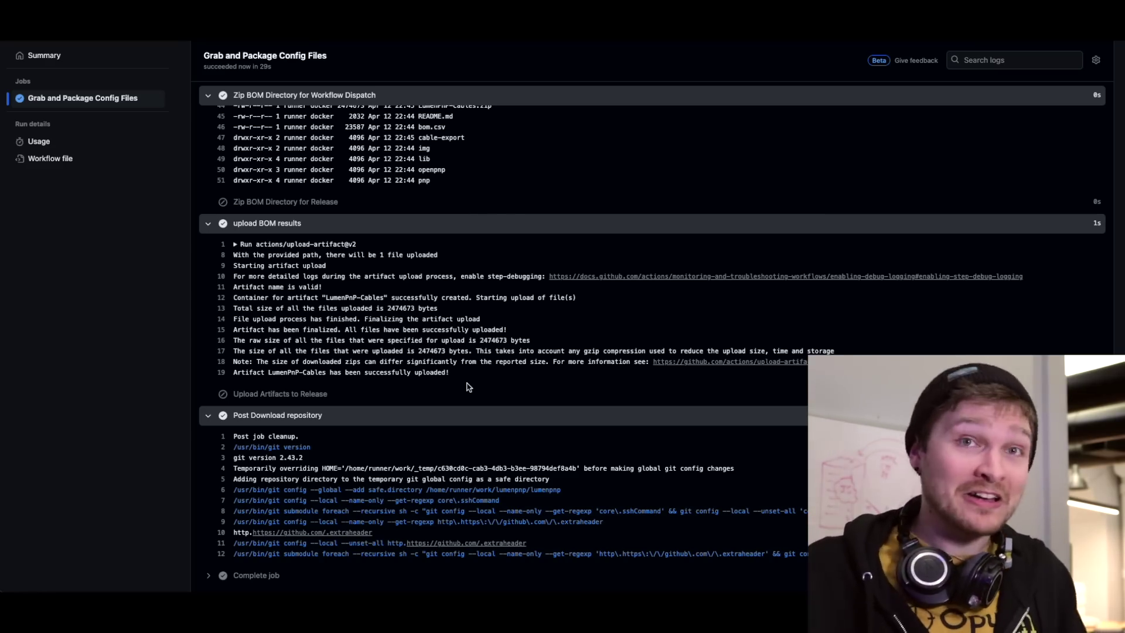
# - Download run #4's LumenPnP-Cables artifact and select bottom-light.png in the cable-export folder
pyautogui.scroll(20, 469, 387)
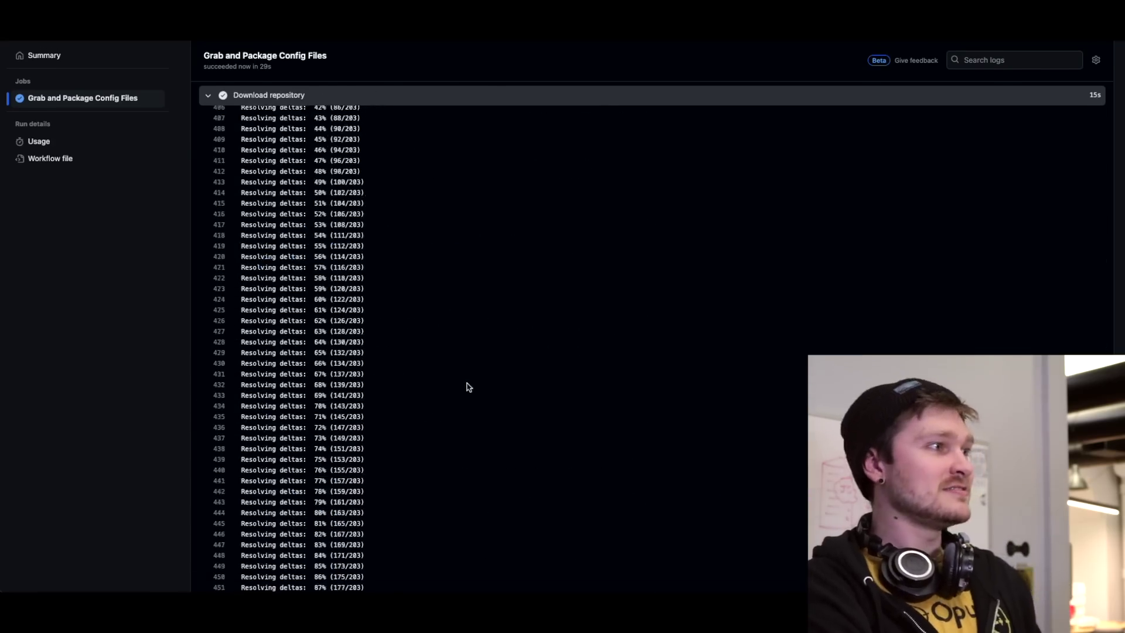
pyautogui.click(74, 112)
pyautogui.click(284, 272)
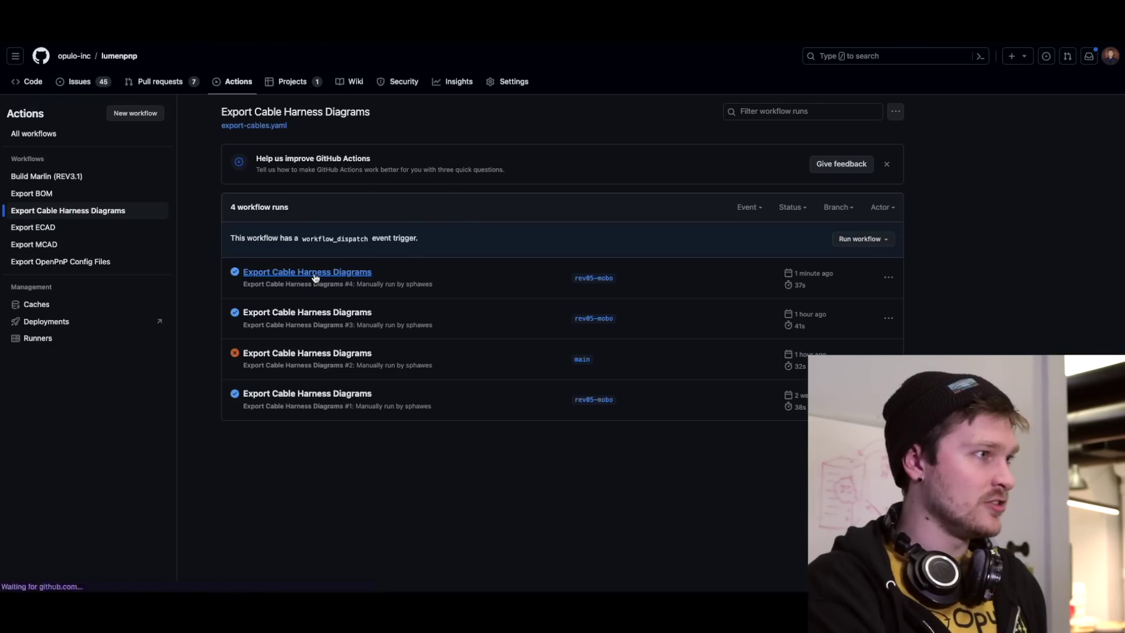
pyautogui.scroll(-1, 249, 520)
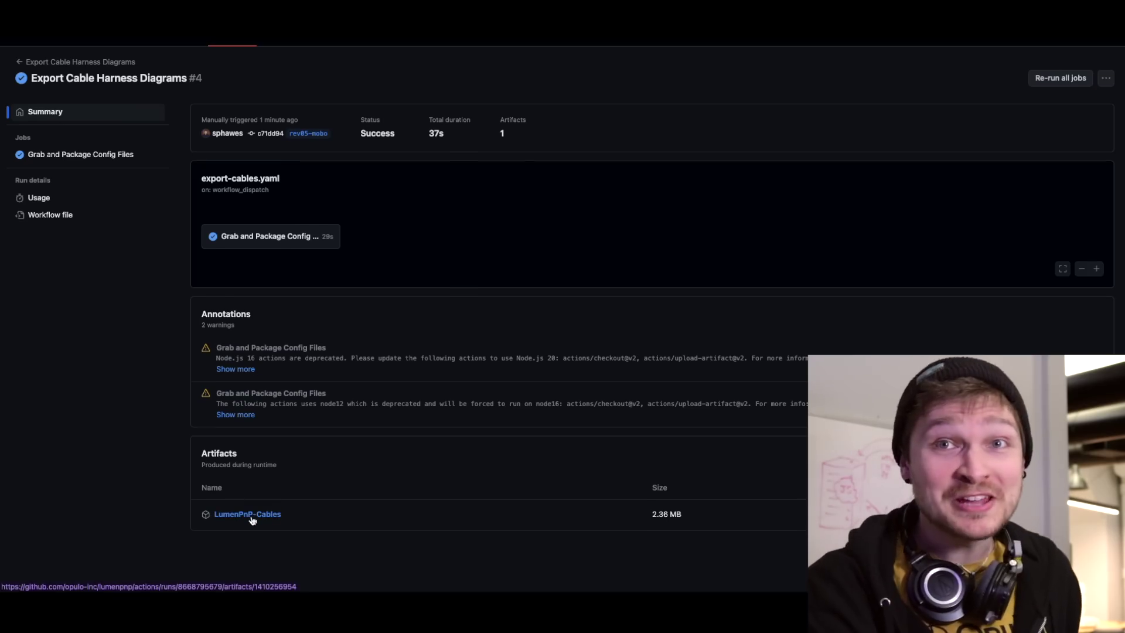
pyautogui.click(250, 516)
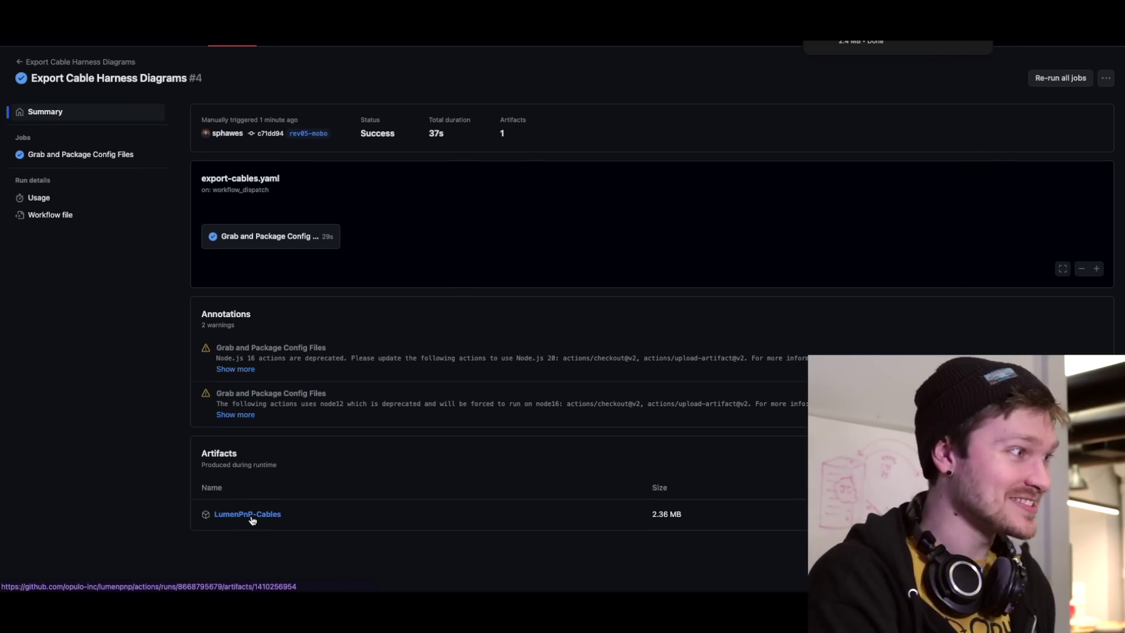
pyautogui.click(854, 47)
pyautogui.click(535, 109)
# - Quick Look bottom-light.png, then step down through the pumps and motor harness drawings
pyautogui.press('space')
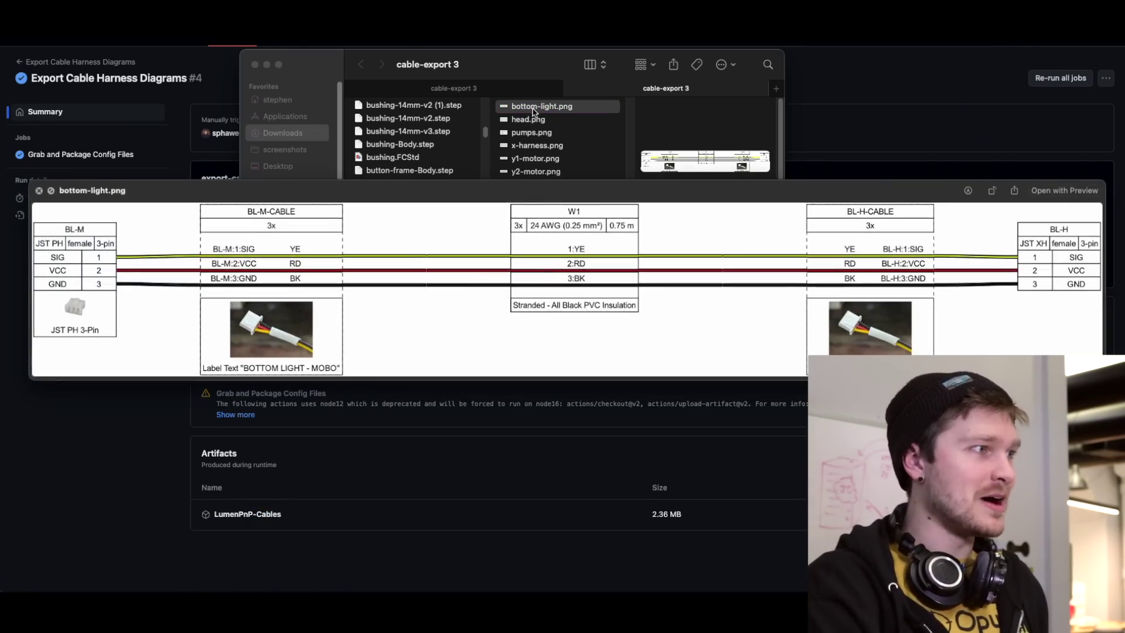
pyautogui.scroll(3, 533, 112)
pyautogui.press('Down')
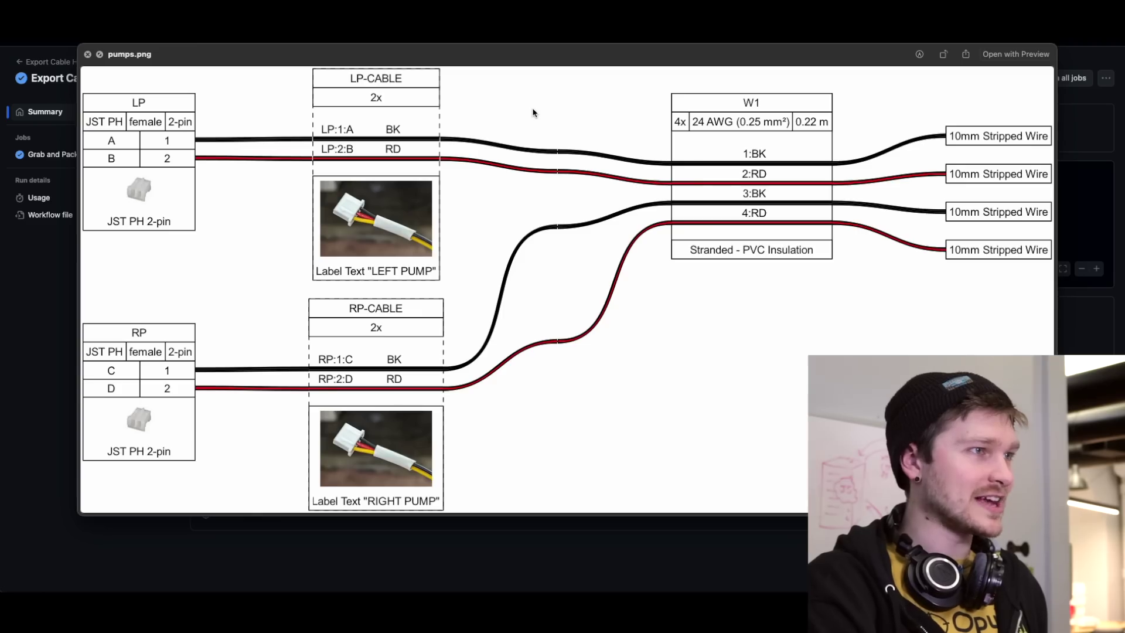
pyautogui.press('Down')
pyautogui.press('Down')
pyautogui.press('Down')
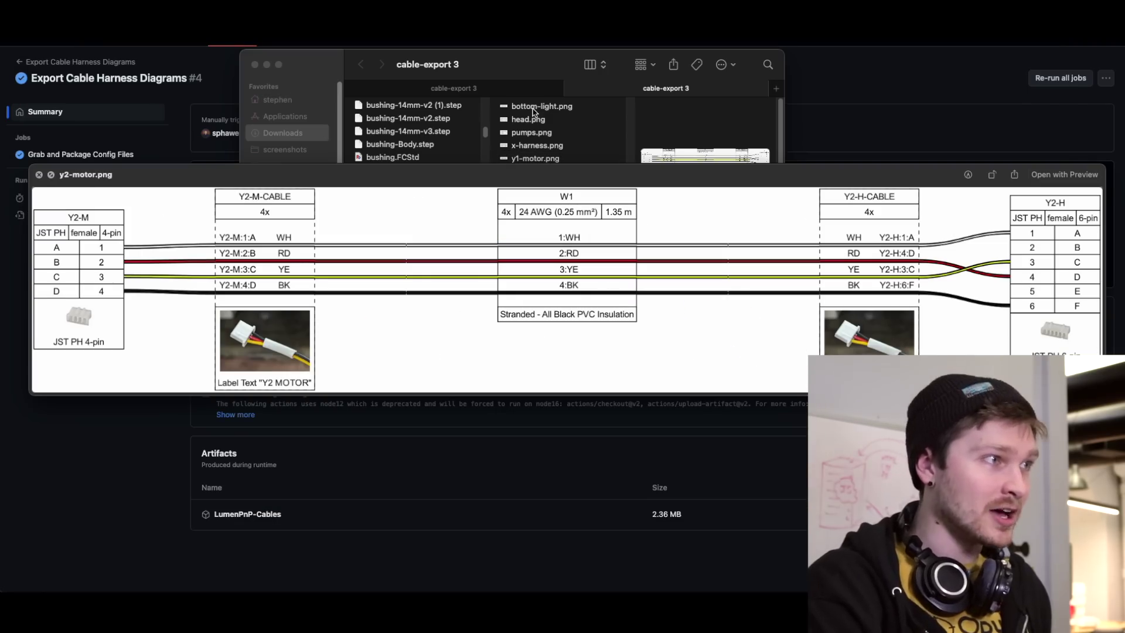